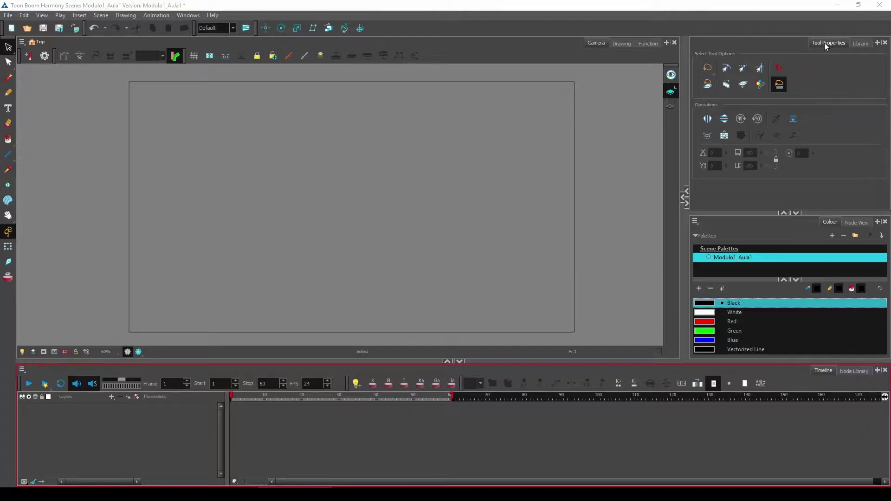
Look through the Library and the Node View, returning to the Tool Properties and Colour views.
{"action": "left_click", "coordinate": [860, 43]}
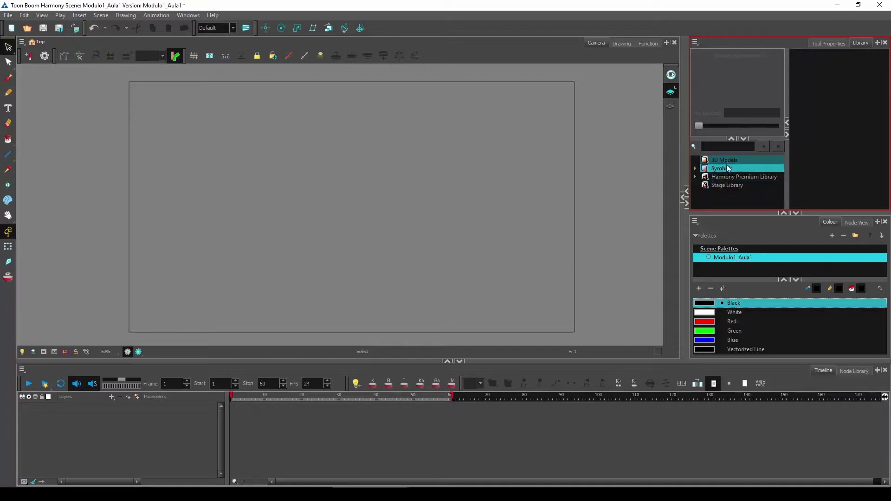
{"action": "left_click", "coordinate": [820, 44]}
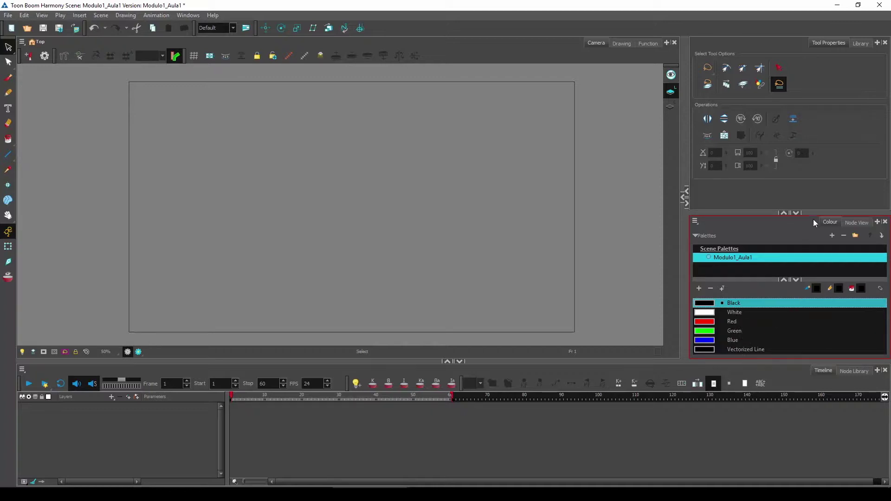
{"action": "left_click", "coordinate": [856, 222]}
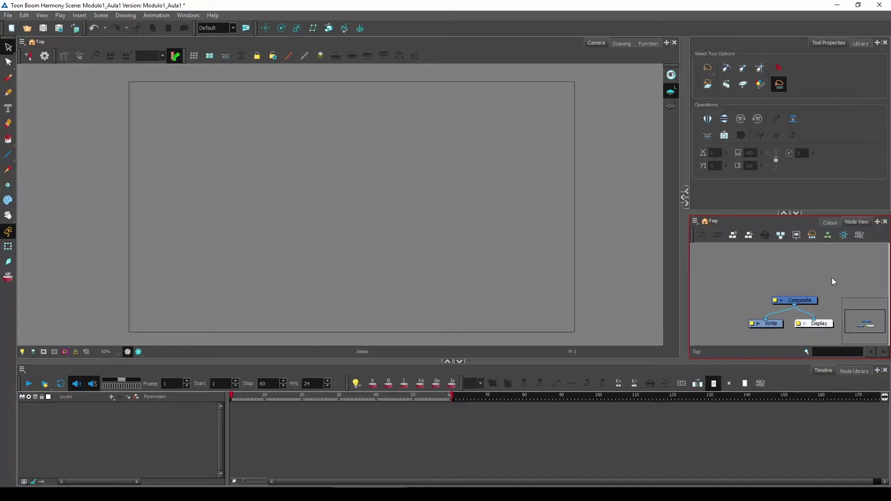
{"action": "left_click", "coordinate": [830, 223]}
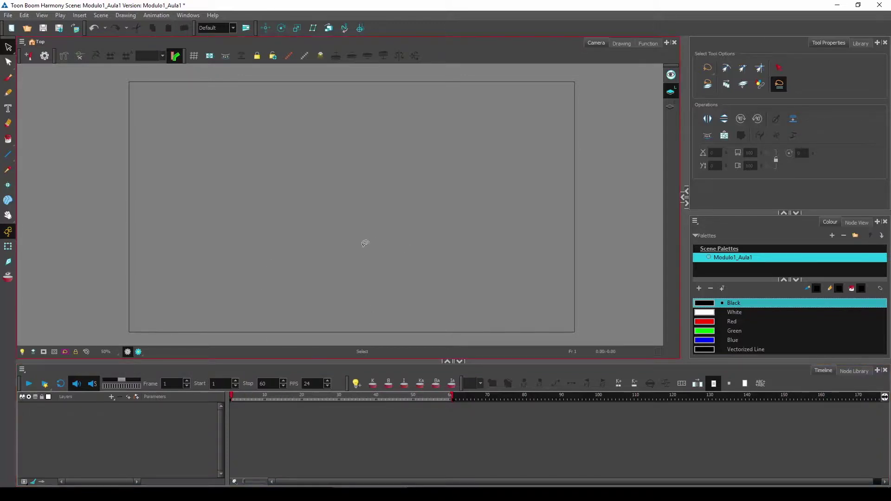
Examine the General, Camera, Timeline and Node View shortcut categories in the preferences, and close them without changes.
{"action": "left_click", "coordinate": [27, 18]}
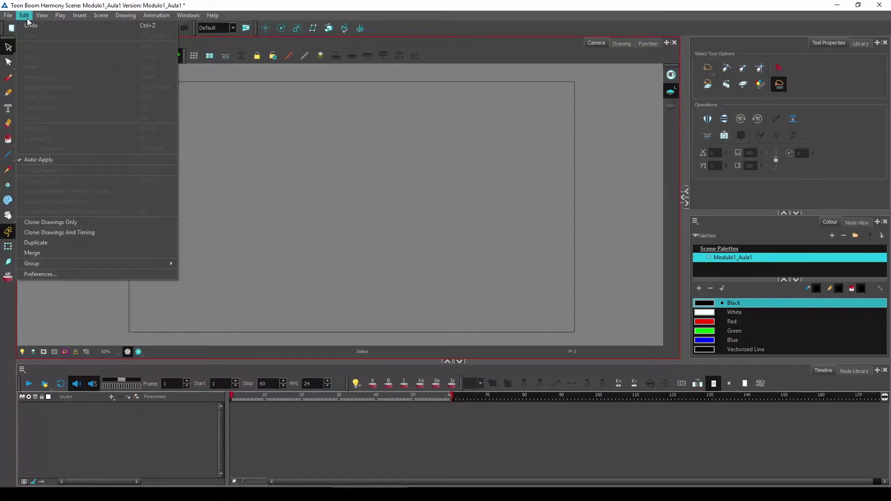
{"action": "left_click", "coordinate": [44, 274]}
{"action": "left_click_drag", "start_coordinate": [284, 83], "coordinate": [224, 77]}
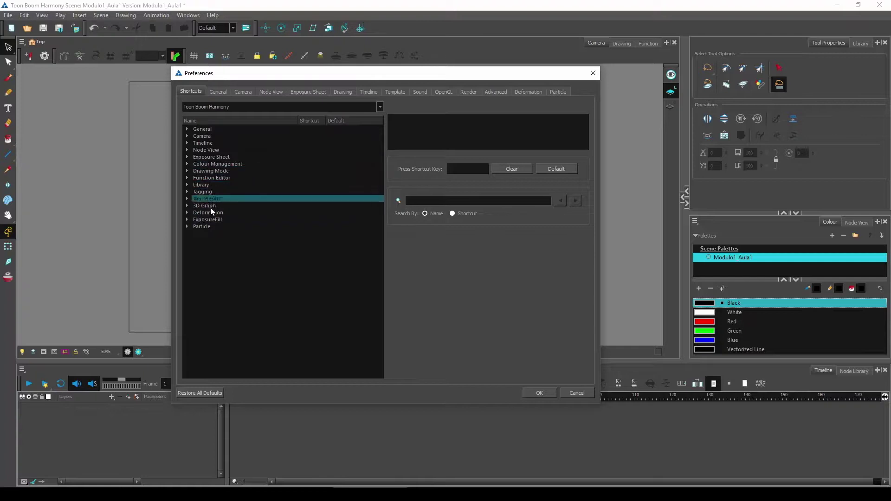
{"action": "left_click", "coordinate": [188, 129]}
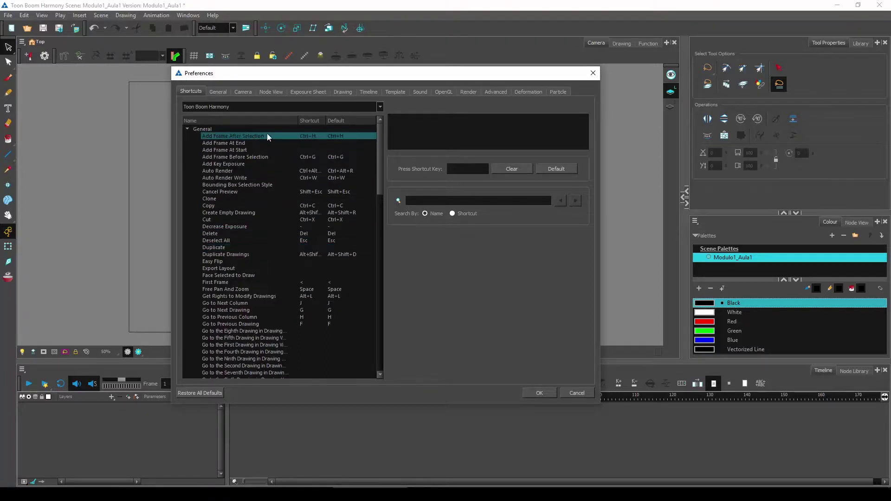
{"action": "left_click", "coordinate": [188, 130]}
{"action": "left_click", "coordinate": [188, 131]}
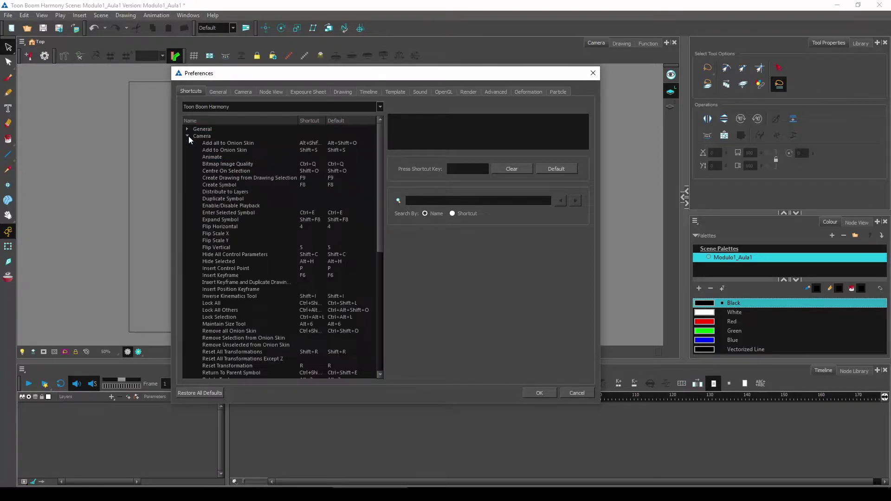
{"action": "left_click", "coordinate": [188, 134]}
{"action": "left_click", "coordinate": [187, 142]}
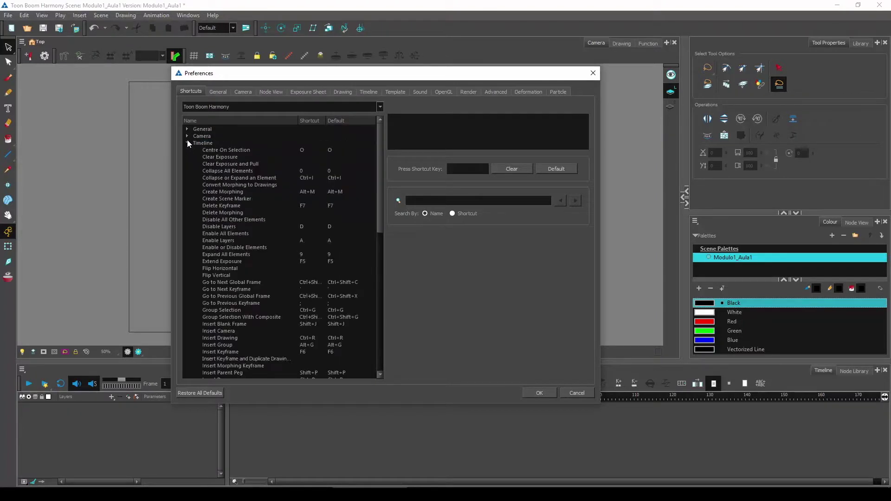
{"action": "left_click", "coordinate": [190, 142]}
{"action": "left_click", "coordinate": [187, 150]}
{"action": "left_click", "coordinate": [187, 150]}
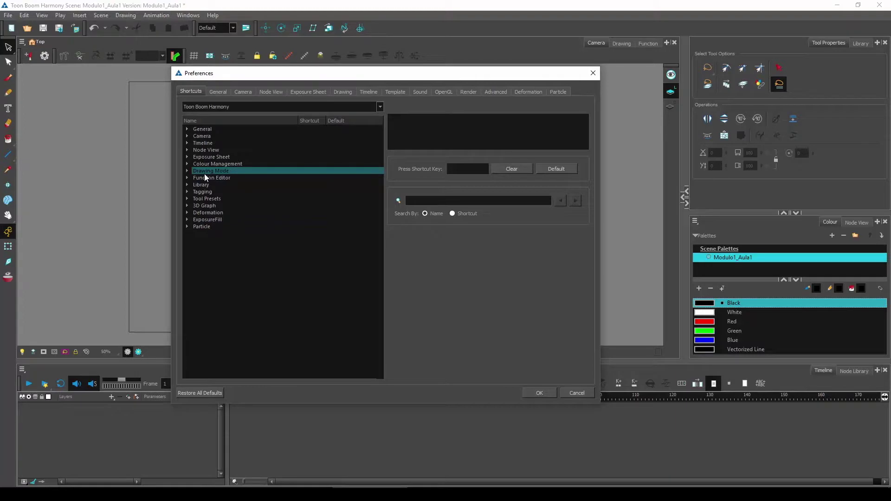
{"action": "left_click_drag", "start_coordinate": [220, 74], "coordinate": [175, 73]}
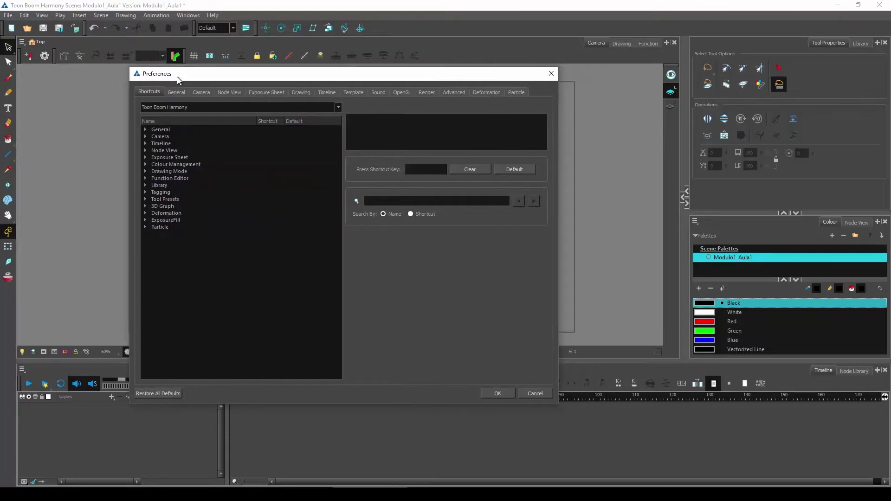
{"action": "left_click", "coordinate": [549, 73]}
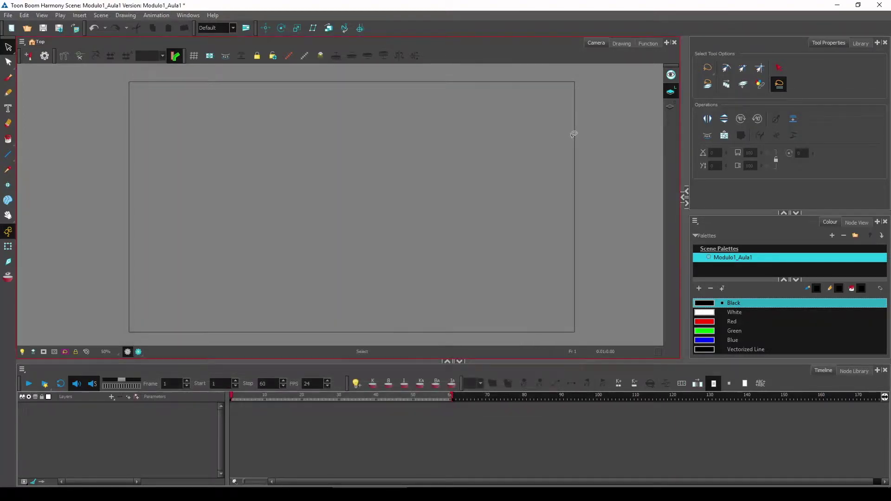
Import Fool_Concept.png from the Arte folder as an original bitmap on a single layer named Fool_Concept, aligned with Fit.
{"action": "left_click", "coordinate": [8, 14]}
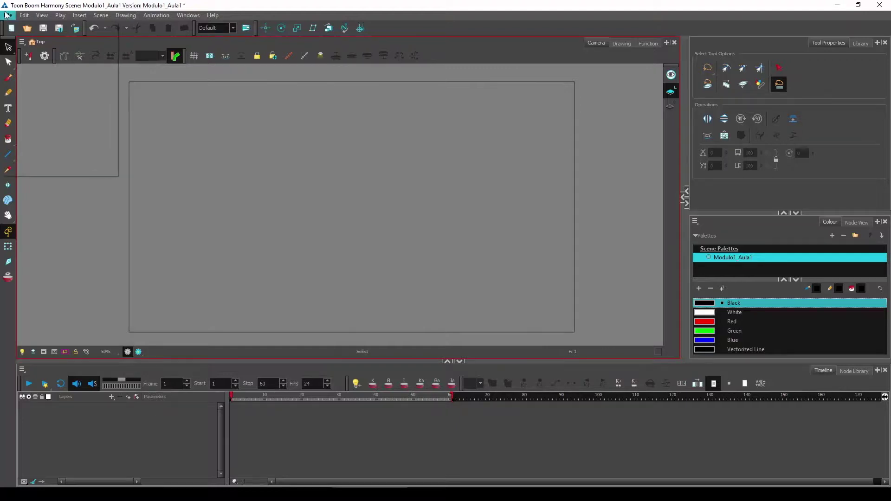
{"action": "left_click", "coordinate": [7, 14]}
{"action": "left_click", "coordinate": [8, 15]}
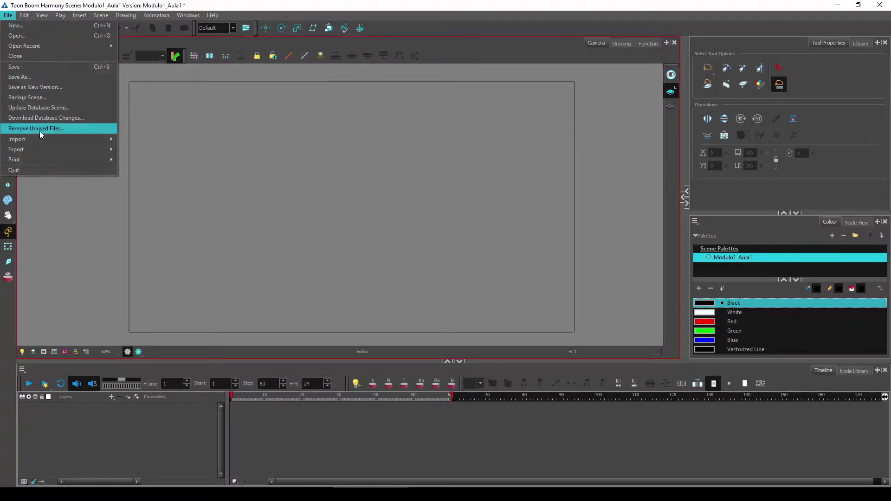
{"action": "mouse_move", "coordinate": [47, 149]}
{"action": "mouse_move", "coordinate": [70, 139]}
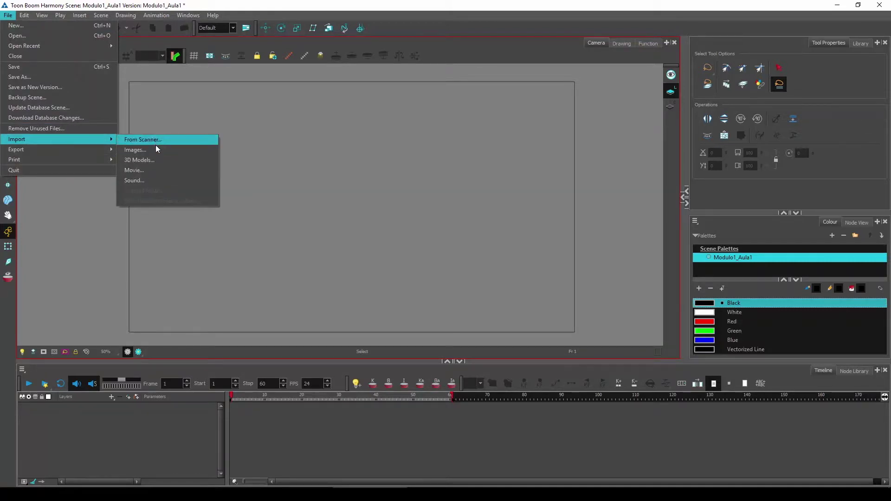
{"action": "left_click", "coordinate": [155, 140]}
{"action": "left_click_drag", "start_coordinate": [435, 131], "coordinate": [369, 108]}
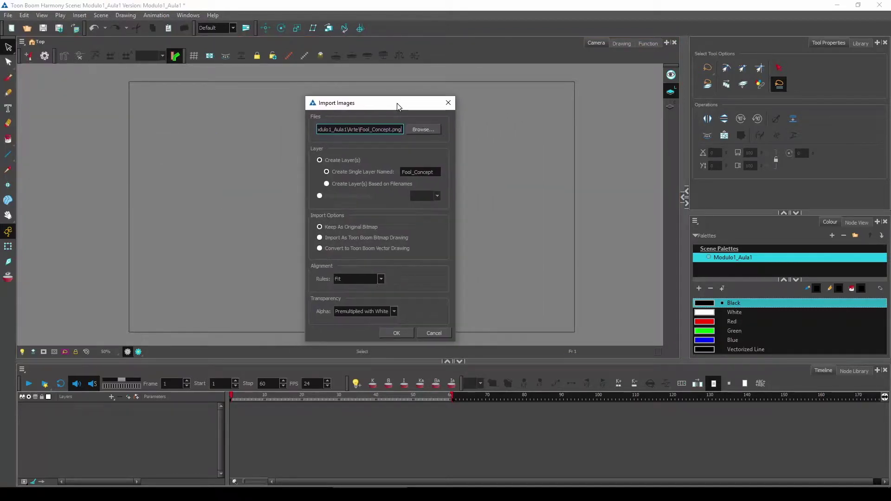
{"action": "left_click", "coordinate": [422, 129]}
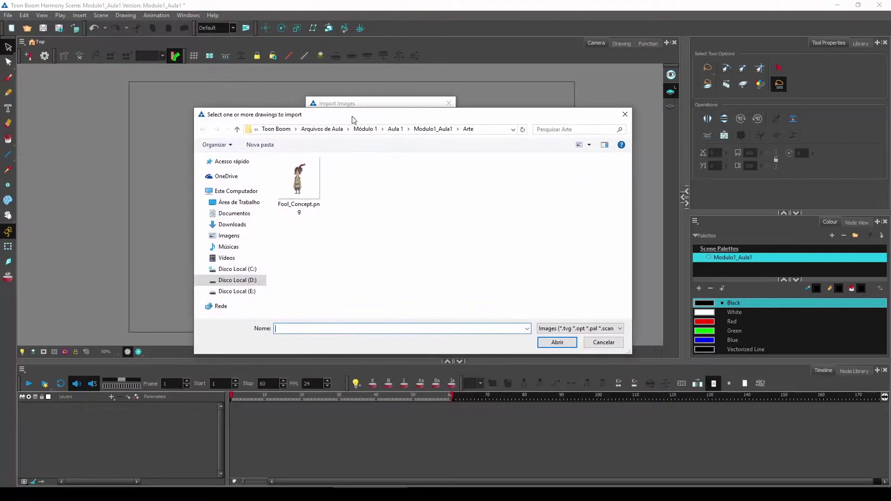
{"action": "left_click", "coordinate": [314, 191]}
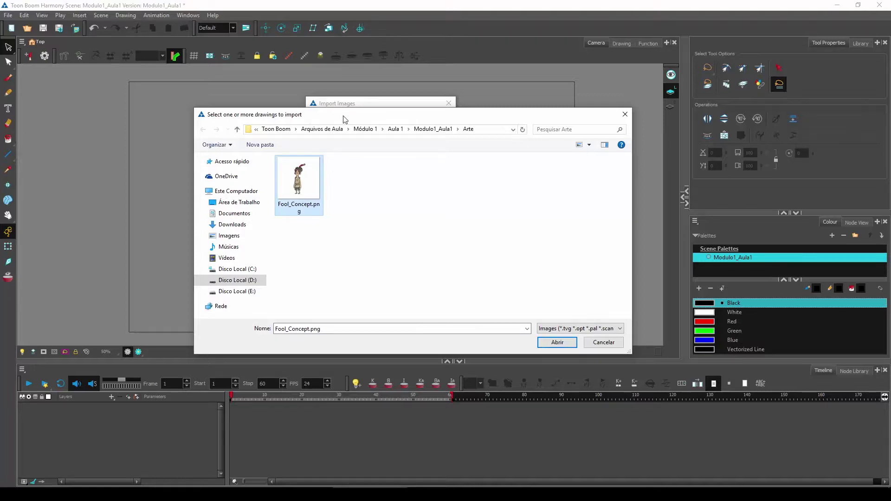
{"action": "mouse_move", "coordinate": [342, 120]}
{"action": "left_mouse_down"}
{"action": "mouse_move", "coordinate": [301, 121]}
{"action": "mouse_move", "coordinate": [340, 120]}
{"action": "mouse_move", "coordinate": [327, 114]}
{"action": "left_mouse_up"}
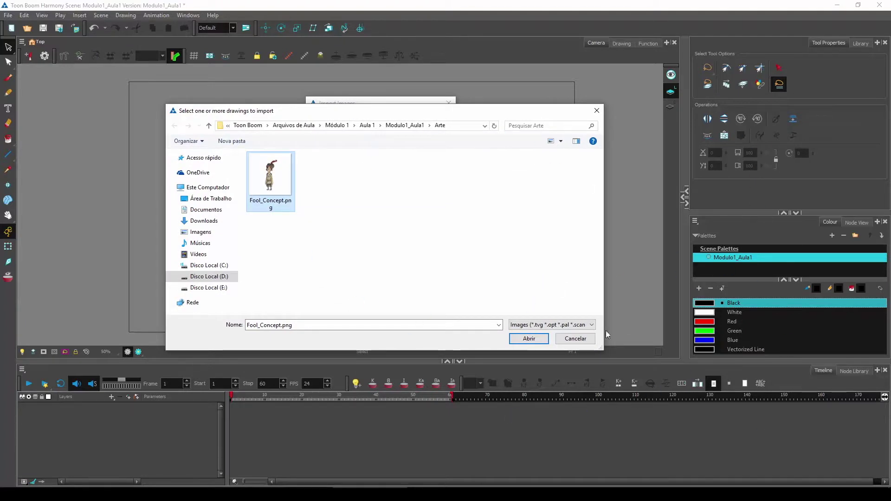
{"action": "left_click", "coordinate": [529, 338]}
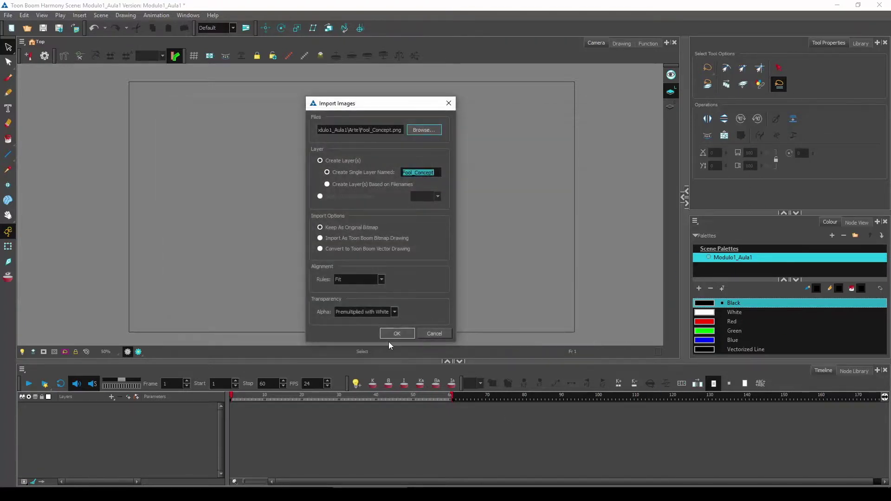
{"action": "left_click", "coordinate": [402, 336]}
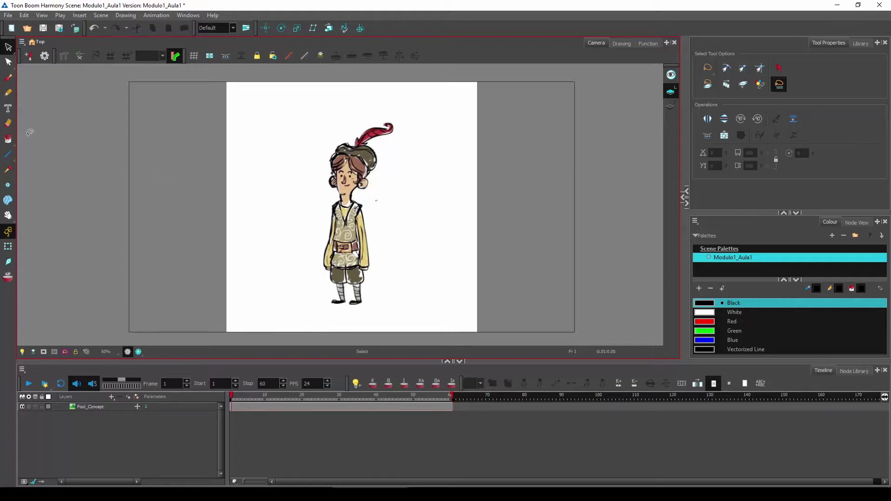
Compare the Camera, Drawing and Function views, and examine the imported character up close in the Camera view.
{"action": "left_click", "coordinate": [611, 43]}
{"action": "left_click", "coordinate": [599, 44]}
{"action": "left_click", "coordinate": [622, 45]}
{"action": "left_click", "coordinate": [646, 44]}
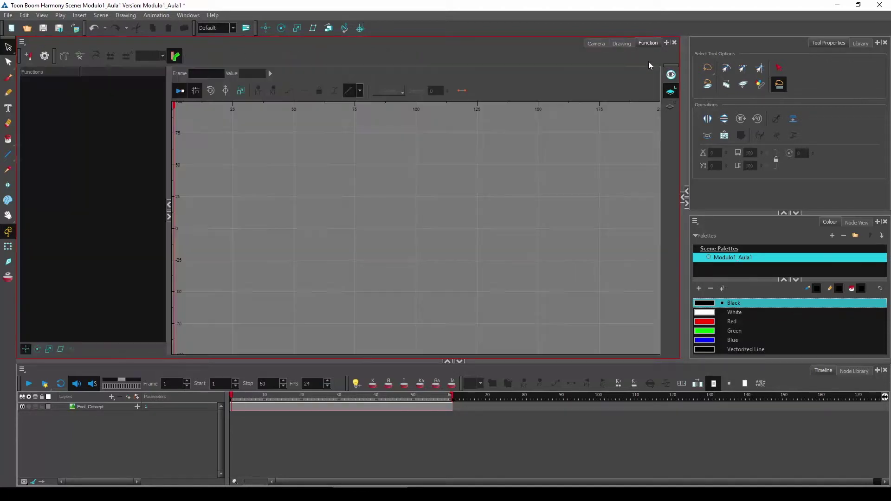
{"action": "left_click", "coordinate": [622, 44]}
{"action": "left_click", "coordinate": [599, 45]}
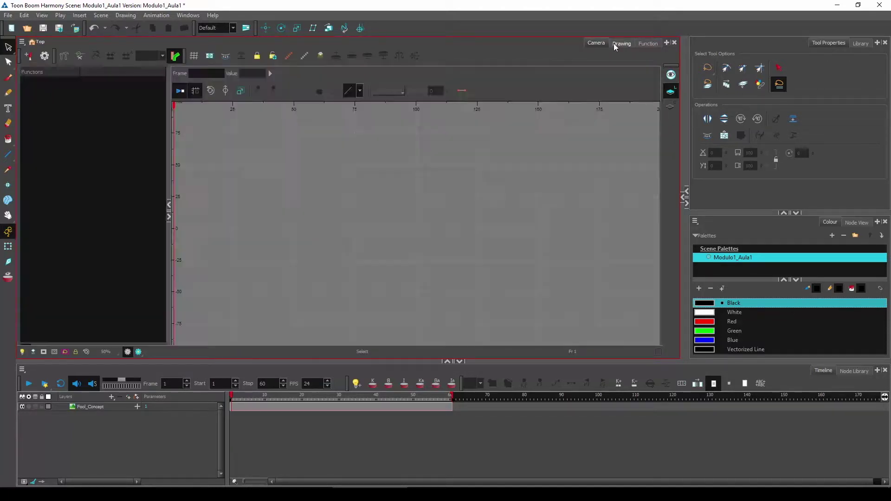
{"action": "left_click", "coordinate": [621, 44]}
{"action": "left_click", "coordinate": [646, 41]}
{"action": "left_click", "coordinate": [621, 43]}
{"action": "left_click", "coordinate": [600, 43]}
{"action": "left_click", "coordinate": [648, 43]}
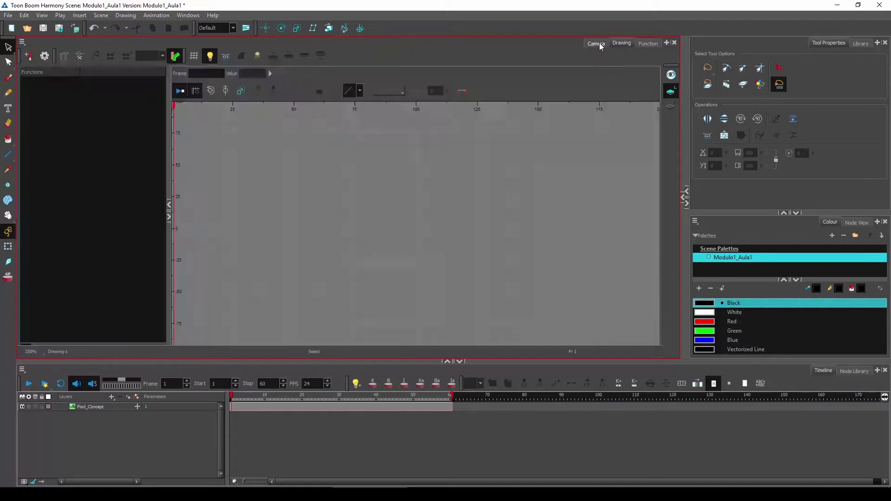
{"action": "left_click", "coordinate": [596, 43]}
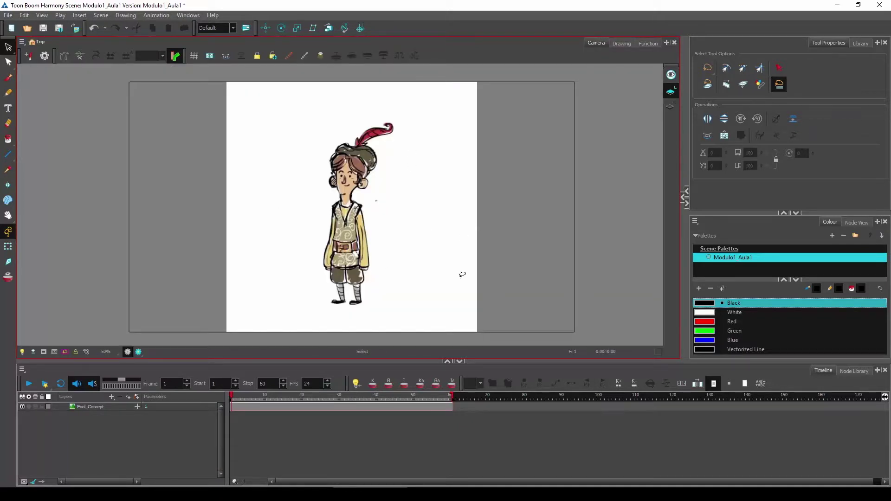
{"action": "scroll", "coordinate": [378, 257], "scroll_direction": "up", "scroll_amount": 1}
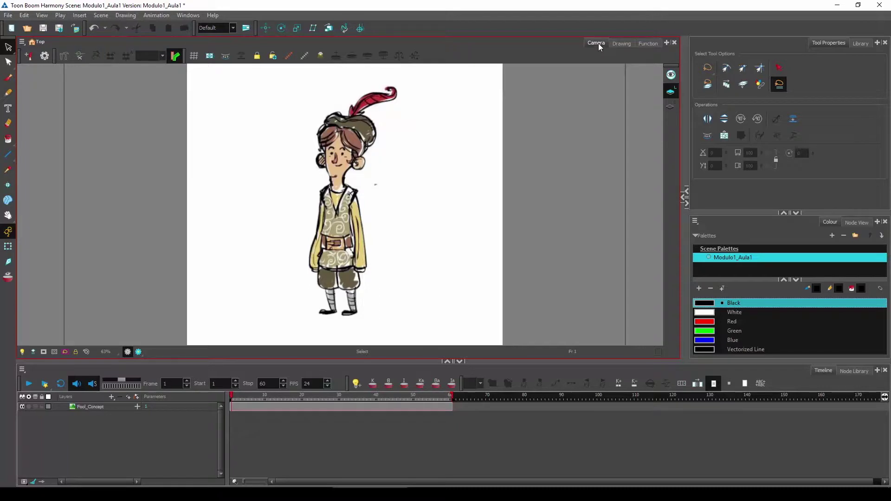
Inspect the Fool_Concept layer in the Drawing view, and deselect the layer.
{"action": "left_click", "coordinate": [619, 43]}
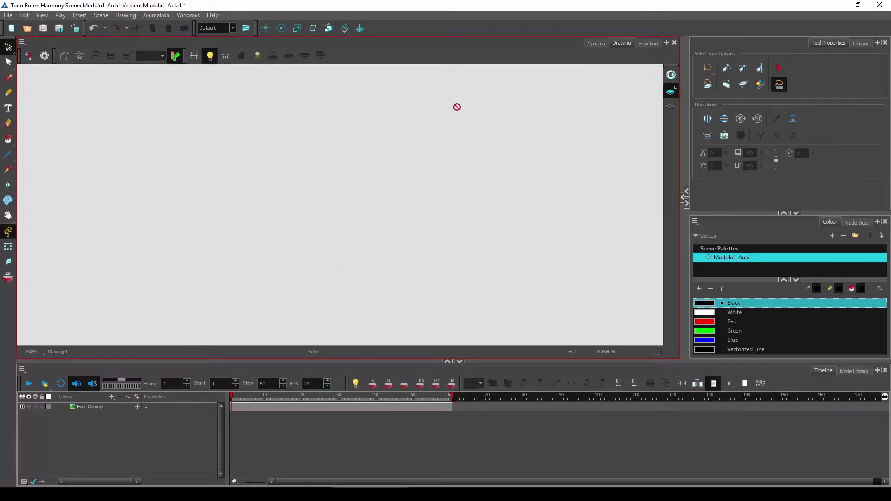
{"action": "left_click", "coordinate": [89, 407]}
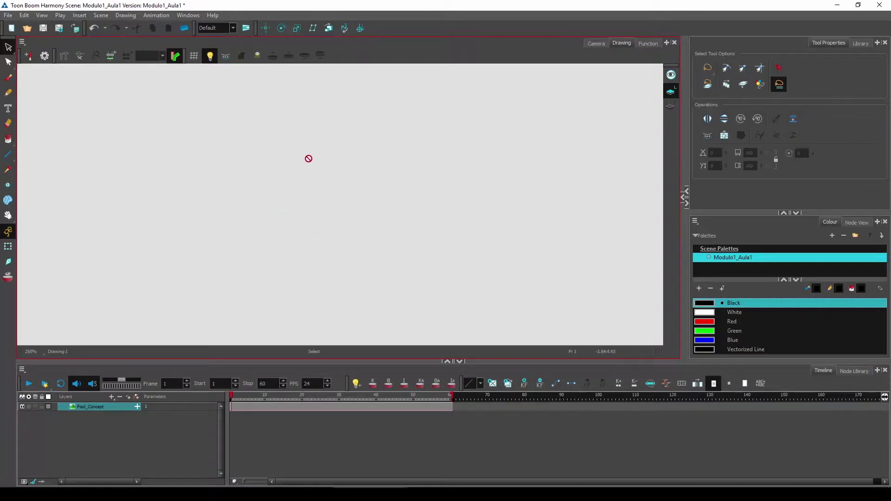
{"action": "left_click", "coordinate": [157, 434]}
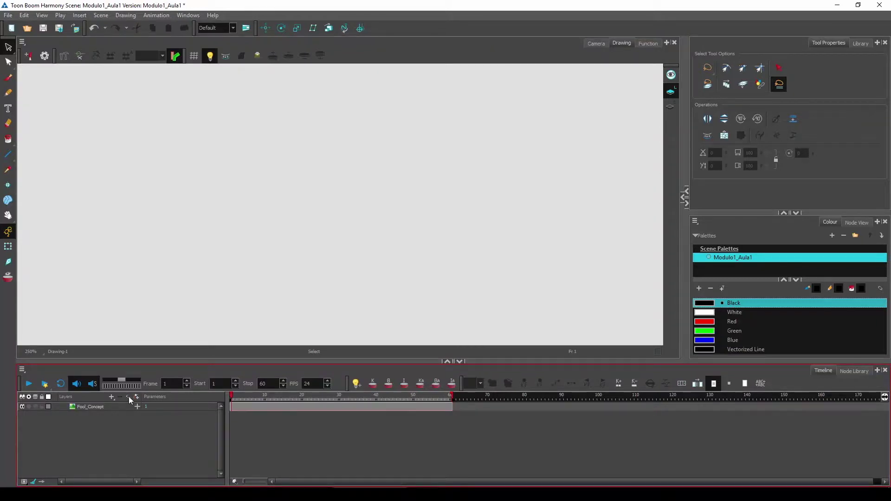
Add a drawing layer named Cabeca_Vetor with vector line art and vector colour art.
{"action": "left_click", "coordinate": [129, 396]}
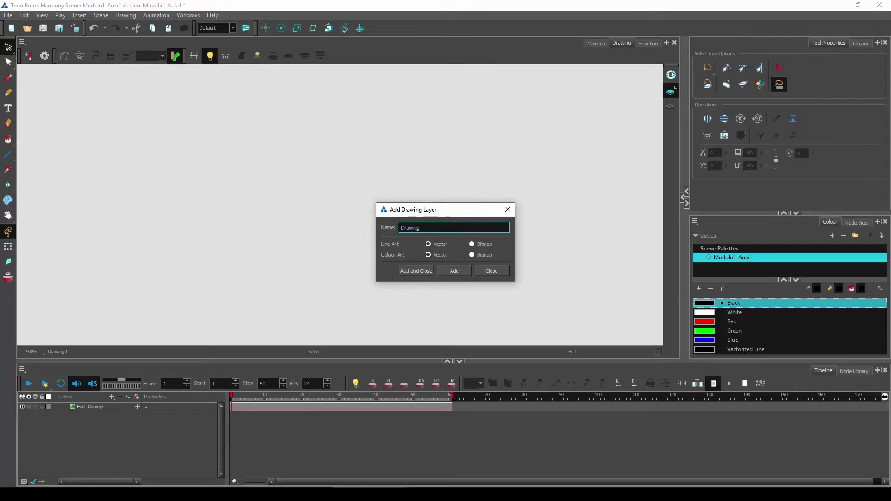
{"action": "key", "text": "Caps_Lock"}
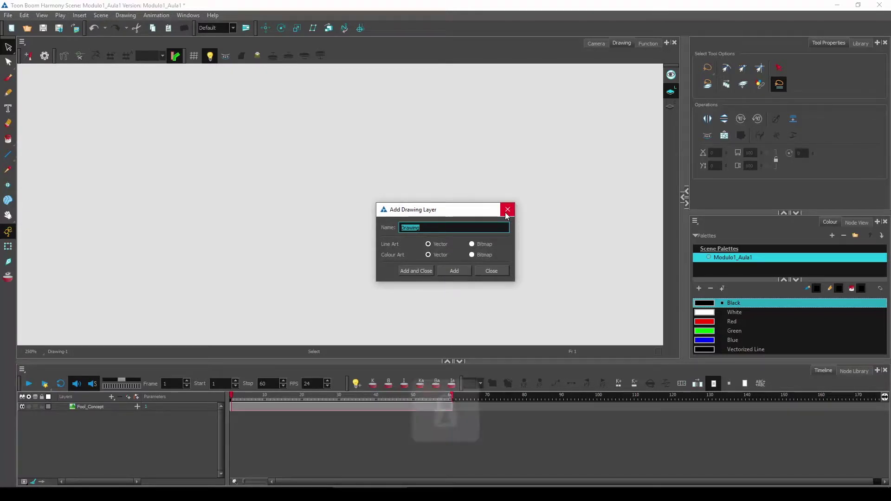
{"action": "type", "text": "C"}
{"action": "key", "text": "Caps_Lock"}
{"action": "type", "text": "abeca"}
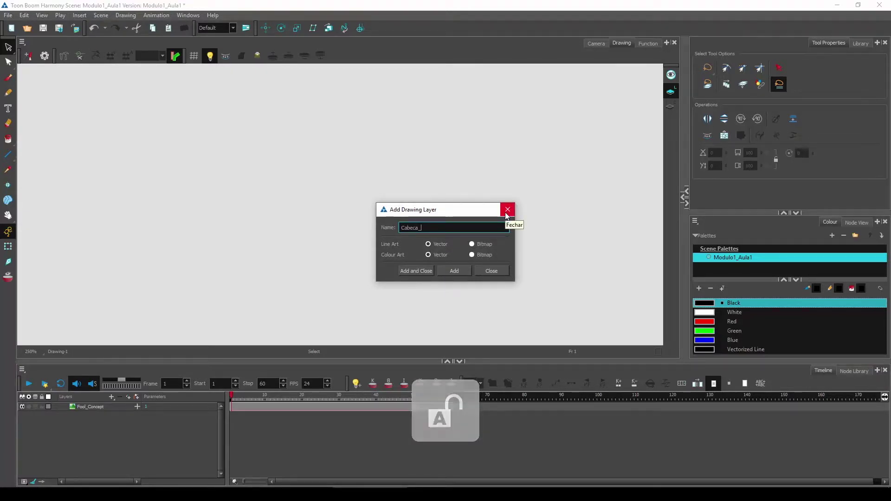
{"action": "type", "text": "_"}
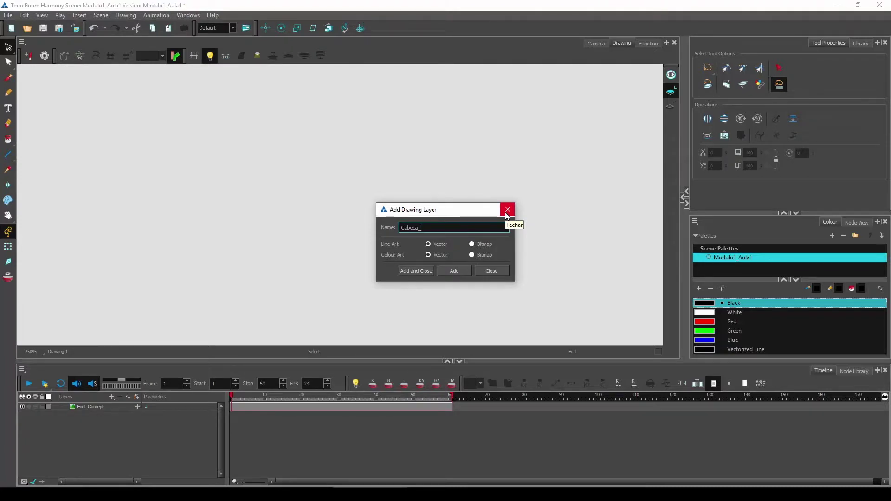
{"action": "key", "text": "Caps_Lock"}
{"action": "type", "text": "Vetor"}
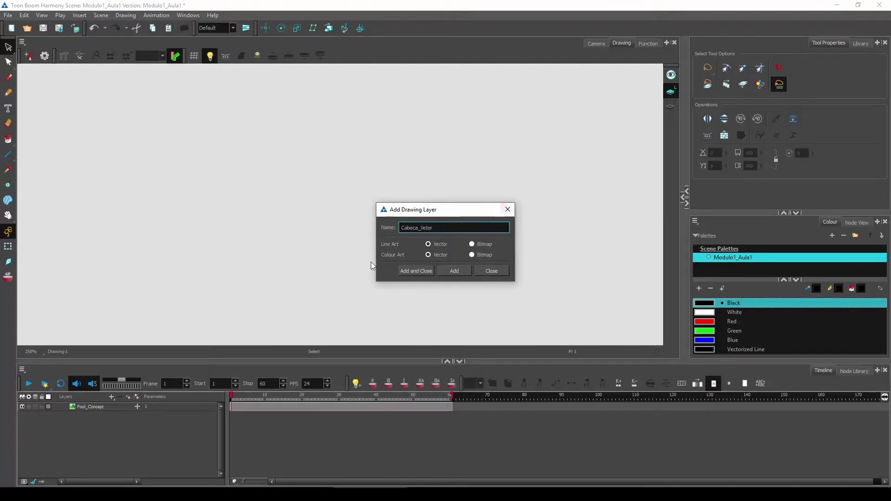
{"action": "left_click", "coordinate": [422, 272]}
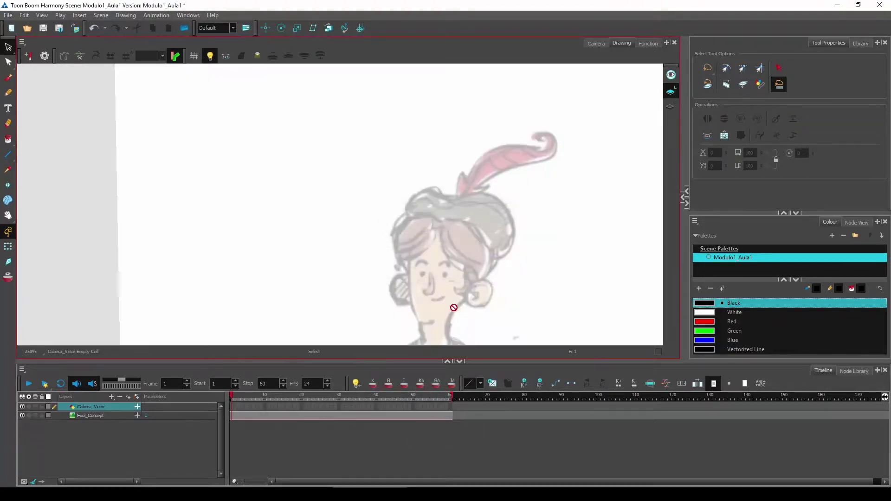
Turn the light table off and back on in the Drawing view to check its effect on the Fool_Concept reference.
{"action": "scroll", "coordinate": [505, 255], "scroll_direction": "down", "scroll_amount": 3}
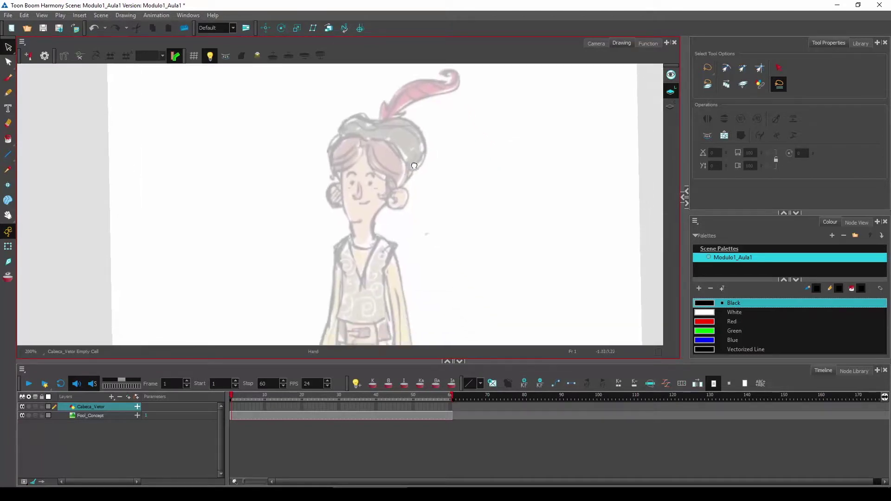
{"action": "left_click_drag", "start_coordinate": [403, 151], "coordinate": [392, 174]}
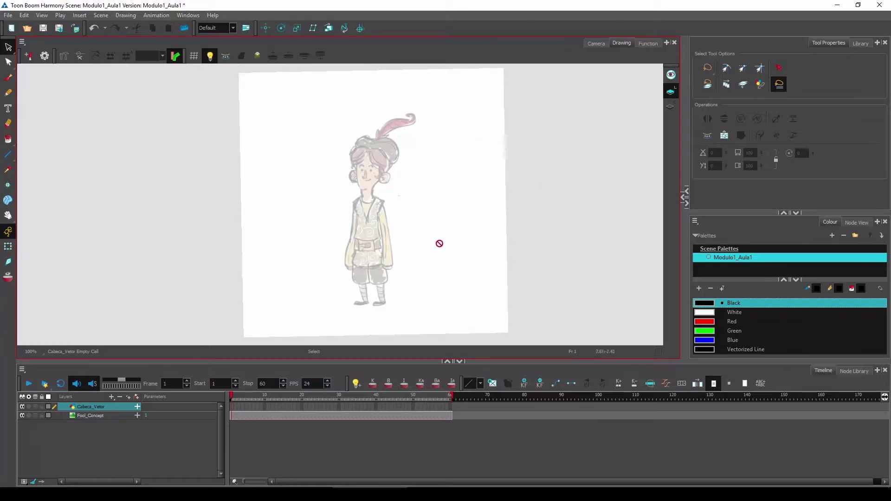
{"action": "left_click", "coordinate": [207, 58]}
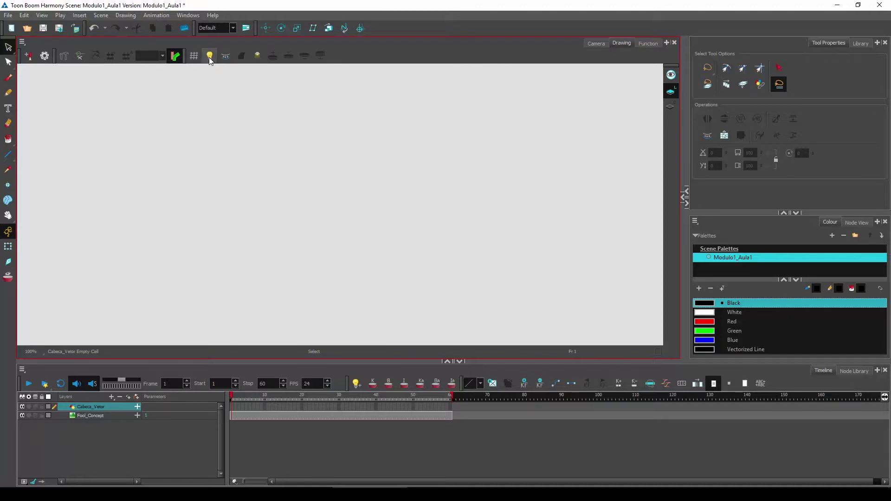
{"action": "left_click", "coordinate": [209, 57]}
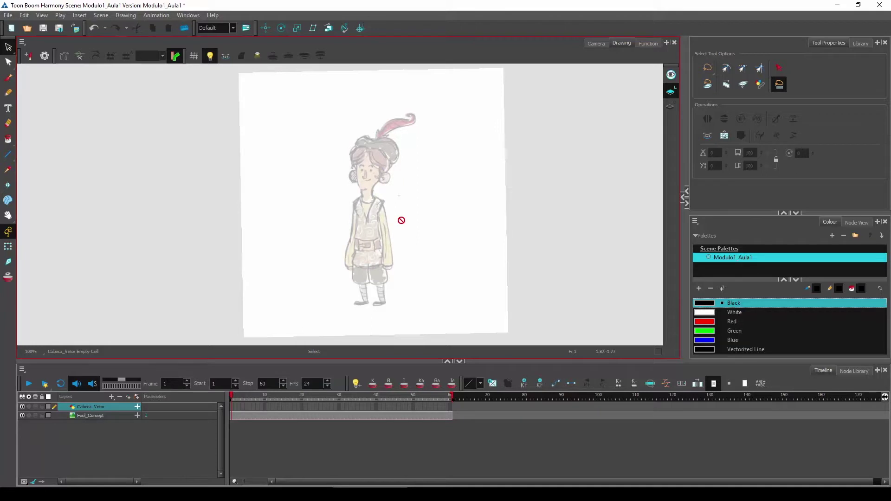
{"action": "scroll", "coordinate": [400, 219], "scroll_direction": "up", "scroll_amount": 1}
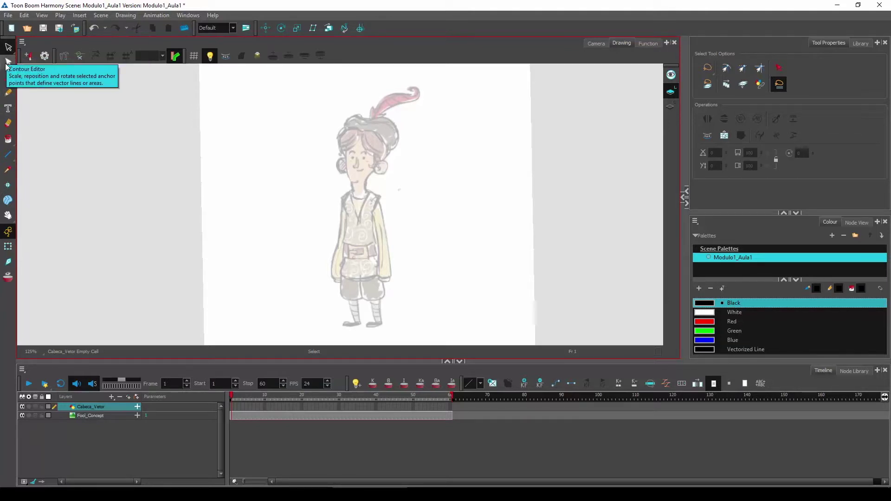
Try the Pencil tool beside the character, undoing the first test stroke and drawing another long diagonal one.
{"action": "left_click", "coordinate": [11, 93]}
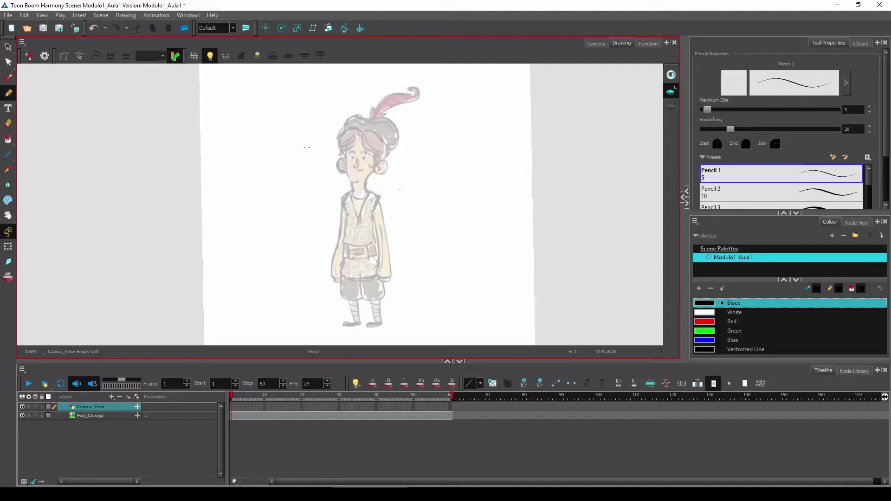
{"action": "scroll", "coordinate": [212, 142], "scroll_direction": "up", "scroll_amount": 1}
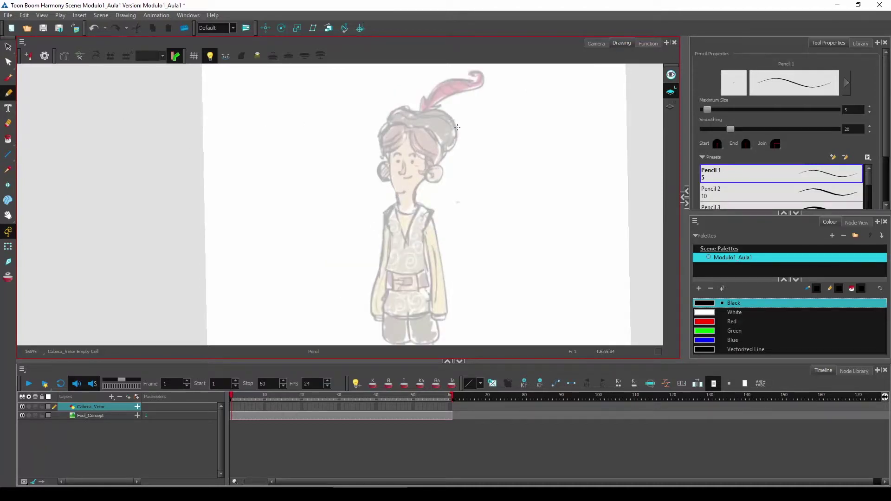
{"action": "left_click_drag", "start_coordinate": [457, 127], "coordinate": [406, 127]}
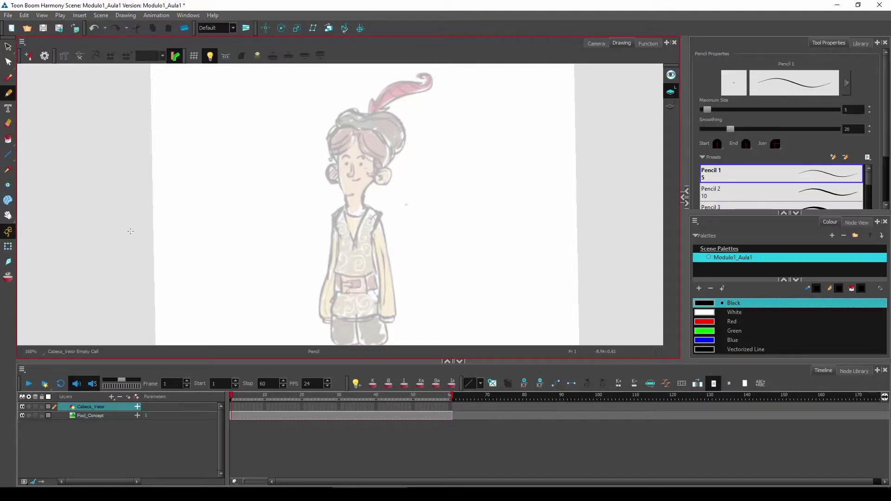
{"action": "mouse_move", "coordinate": [130, 229]}
{"action": "left_mouse_down"}
{"action": "mouse_move", "coordinate": [215, 174]}
{"action": "mouse_move", "coordinate": [272, 222]}
{"action": "mouse_move", "coordinate": [329, 220]}
{"action": "left_mouse_up"}
{"action": "scroll", "coordinate": [185, 250], "scroll_direction": "up", "scroll_amount": 2}
{"action": "scroll", "coordinate": [279, 219], "scroll_direction": "up", "scroll_amount": 2}
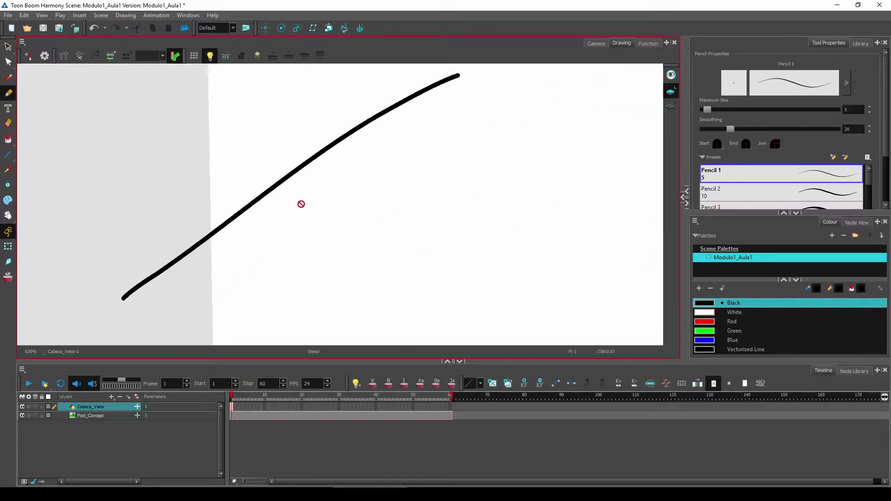
{"action": "key", "text": "ctrl+z"}
{"action": "left_click_drag", "start_coordinate": [158, 258], "coordinate": [545, 81]}
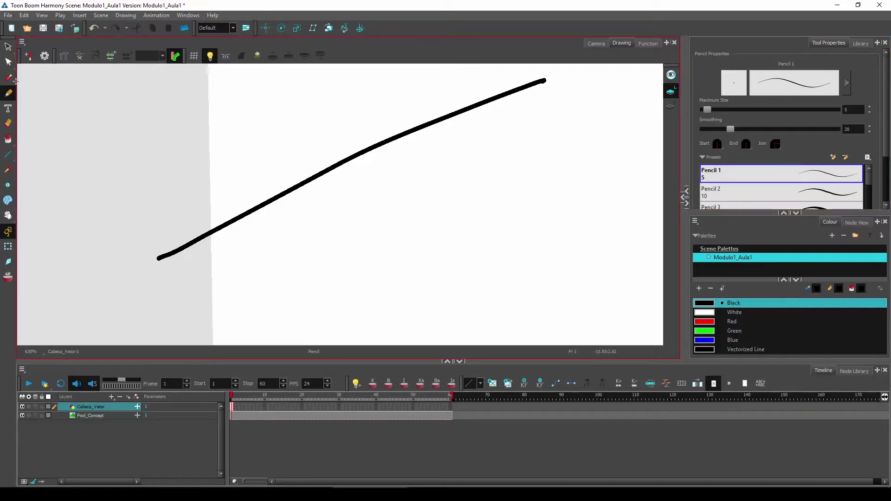
Set the pencil's maximum size to 4.2 and smoothing to 68.3, and draw two curved test strokes below the diagonal line.
{"action": "left_click", "coordinate": [8, 78]}
{"action": "left_click", "coordinate": [7, 91]}
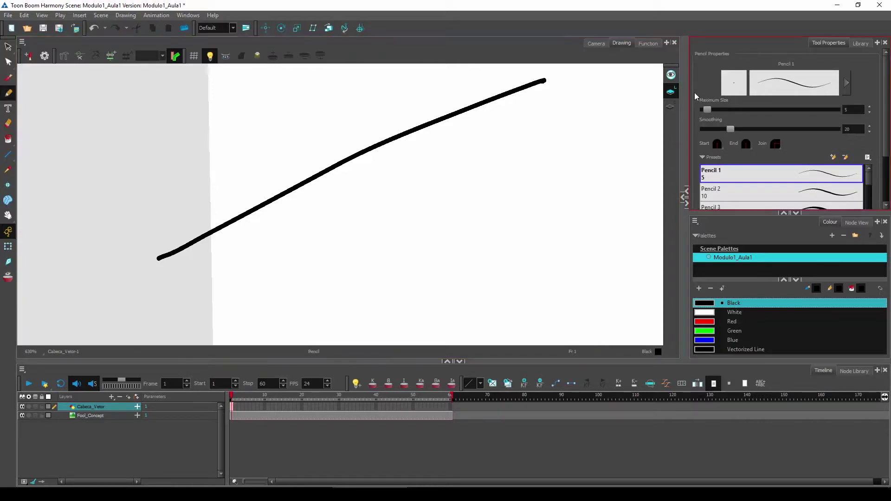
{"action": "left_click_drag", "start_coordinate": [709, 108], "coordinate": [717, 106]}
{"action": "left_click_drag", "start_coordinate": [731, 129], "coordinate": [794, 129]}
{"action": "left_click_drag", "start_coordinate": [716, 109], "coordinate": [707, 109]}
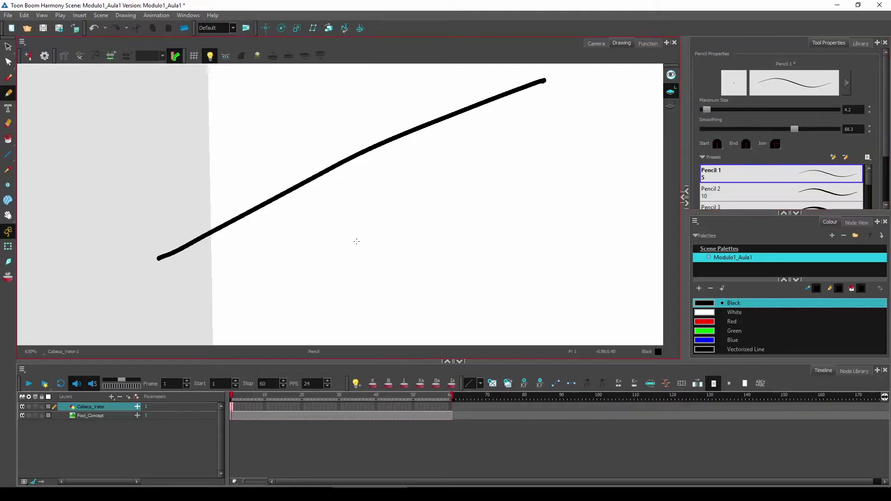
{"action": "left_click_drag", "start_coordinate": [313, 252], "coordinate": [543, 165]}
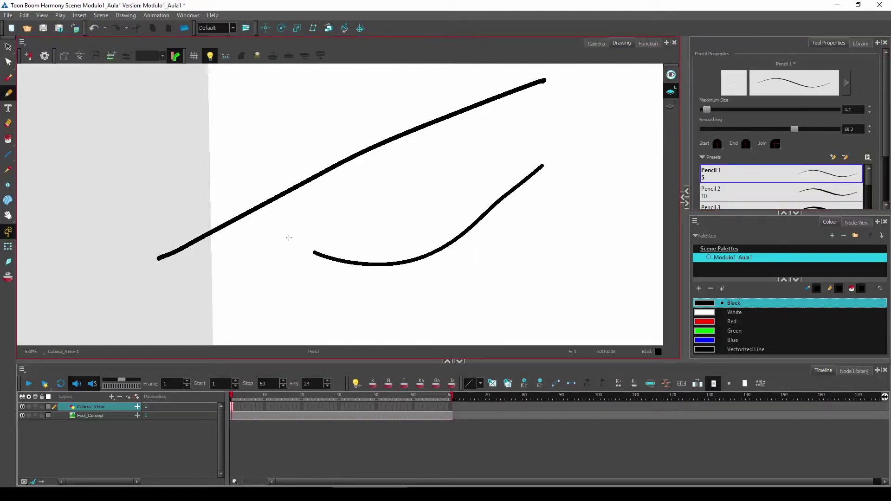
{"action": "mouse_move", "coordinate": [233, 264]}
{"action": "left_mouse_down"}
{"action": "mouse_move", "coordinate": [266, 293]}
{"action": "mouse_move", "coordinate": [408, 312]}
{"action": "mouse_move", "coordinate": [474, 293]}
{"action": "mouse_move", "coordinate": [532, 249]}
{"action": "left_mouse_up"}
Set the pencil's maximum size to 9 and its smoothing to 30.7.
{"action": "left_click", "coordinate": [782, 129]}
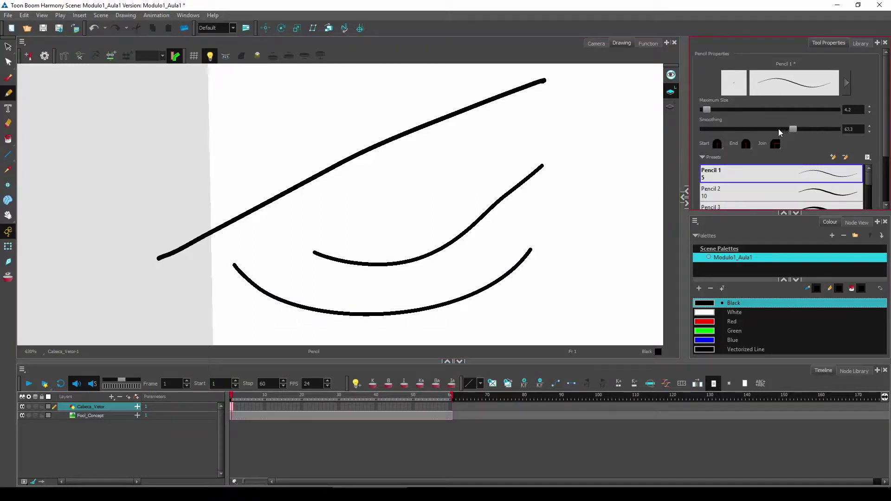
{"action": "left_click_drag", "start_coordinate": [782, 131], "coordinate": [776, 130]}
{"action": "left_click_drag", "start_coordinate": [707, 110], "coordinate": [710, 110]}
{"action": "left_click_drag", "start_coordinate": [774, 134], "coordinate": [743, 133]}
Choose the Curved Above Thickness Stencil pencil preset and draw a wavy test stroke above the diagonal line.
{"action": "scroll", "coordinate": [881, 116], "scroll_direction": "down", "scroll_amount": 2}
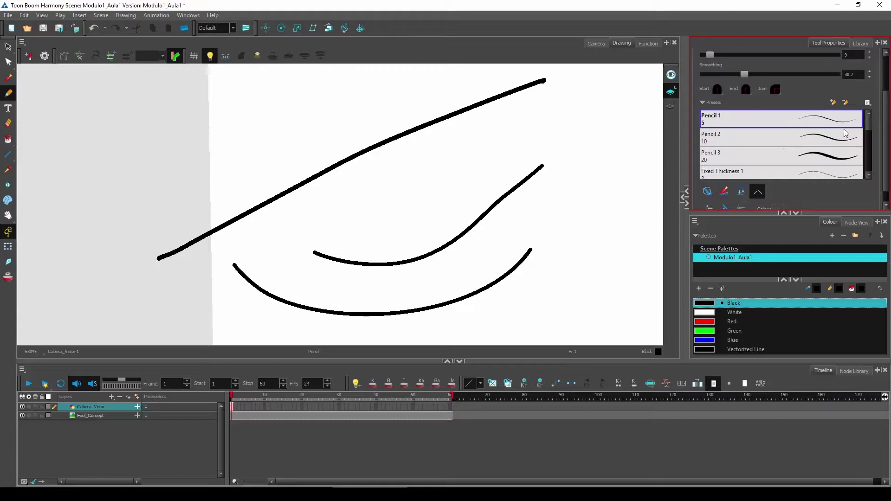
{"action": "left_click_drag", "start_coordinate": [871, 126], "coordinate": [864, 161]}
{"action": "left_click", "coordinate": [755, 152]}
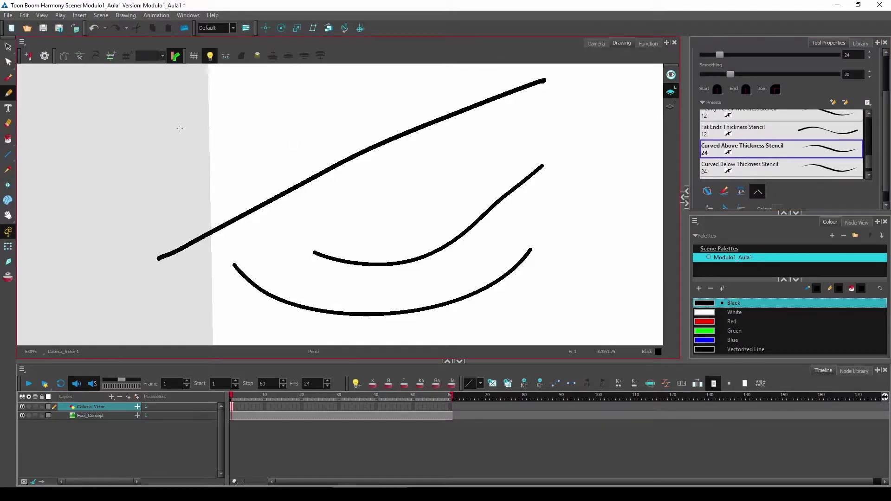
{"action": "mouse_move", "coordinate": [91, 134]}
{"action": "left_mouse_down"}
{"action": "mouse_move", "coordinate": [242, 146]}
{"action": "mouse_move", "coordinate": [345, 91]}
{"action": "left_mouse_up"}
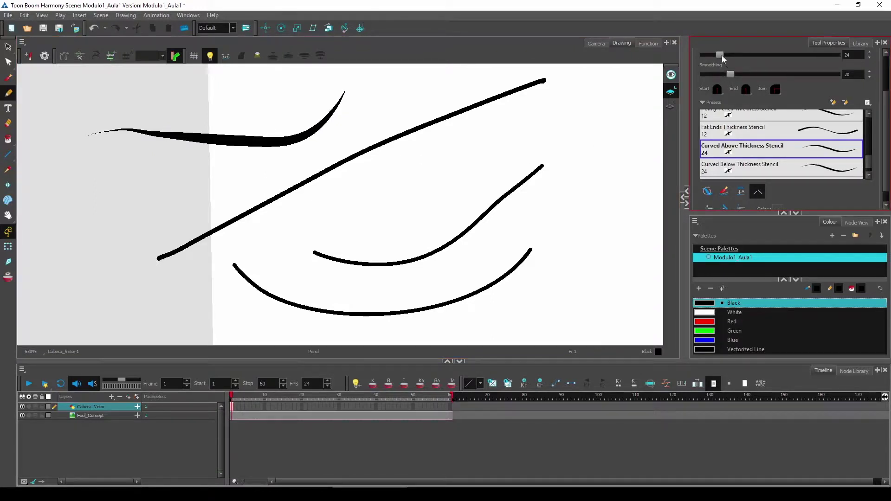
Reduce the pencil's maximum size to 8.4 and draw two thinner test strokes on either side of the diagonal line.
{"action": "left_click_drag", "start_coordinate": [722, 58], "coordinate": [712, 58]}
{"action": "left_click_drag", "start_coordinate": [463, 155], "coordinate": [635, 94]}
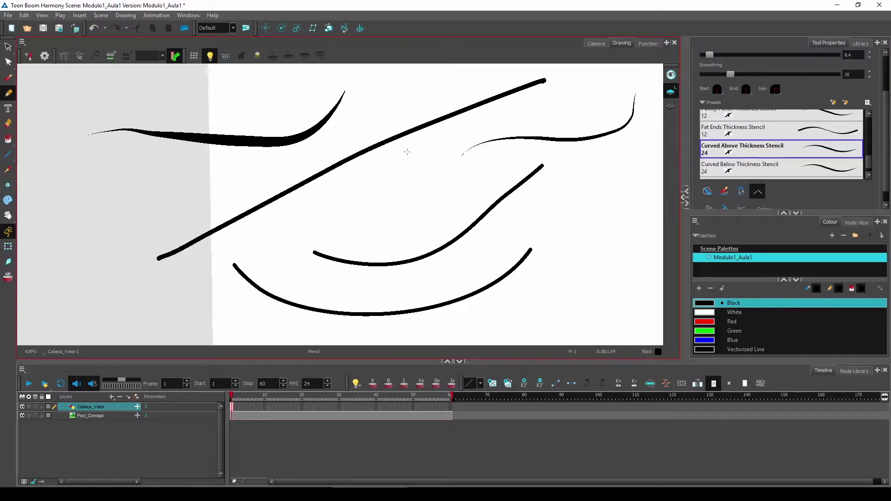
{"action": "left_click_drag", "start_coordinate": [90, 182], "coordinate": [210, 165]}
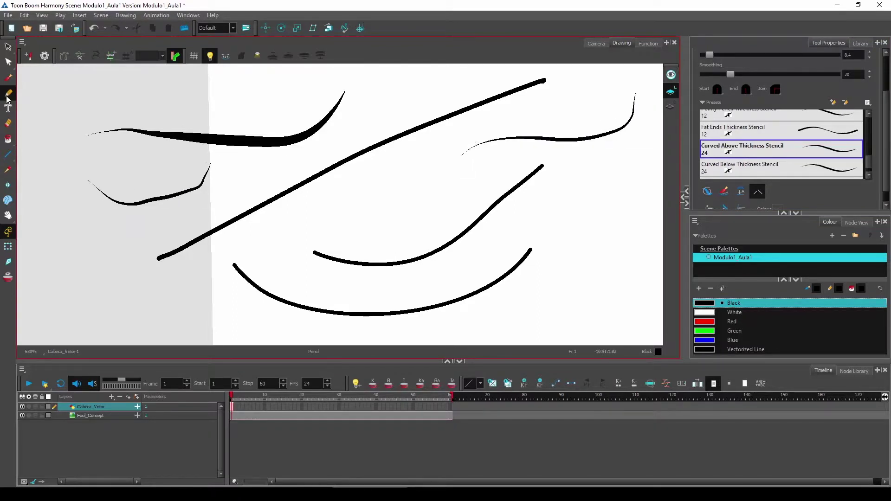
Delete all six pencil test strokes from the Cabeca_Vetor drawing.
{"action": "left_click", "coordinate": [8, 47]}
{"action": "scroll", "coordinate": [177, 113], "scroll_direction": "down", "scroll_amount": 2}
{"action": "left_click", "coordinate": [254, 131]}
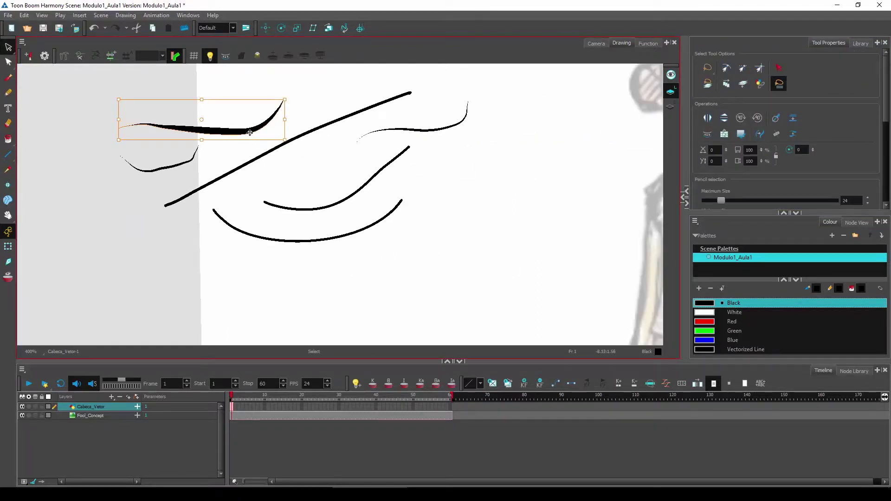
{"action": "key", "text": "Delete"}
{"action": "left_click", "coordinate": [319, 135]}
{"action": "key", "text": "Delete"}
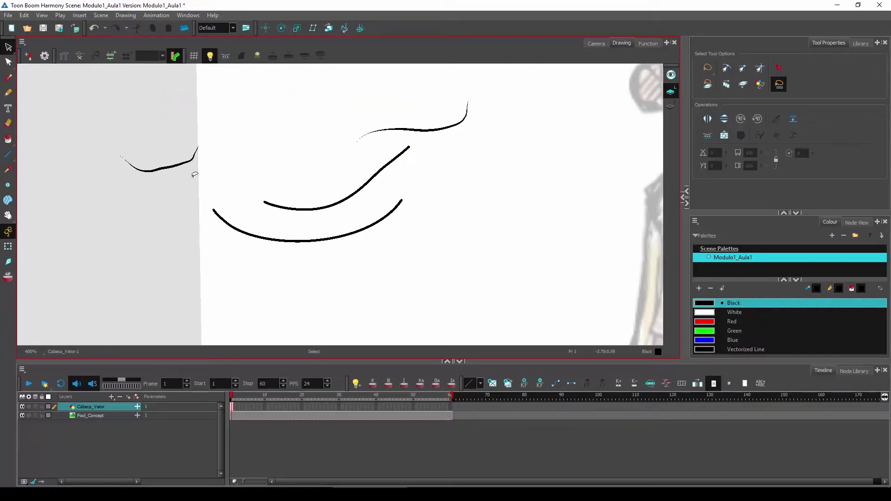
{"action": "left_click", "coordinate": [186, 163]}
{"action": "key", "text": "Delete"}
{"action": "left_click", "coordinate": [279, 203]}
{"action": "key", "text": "Delete"}
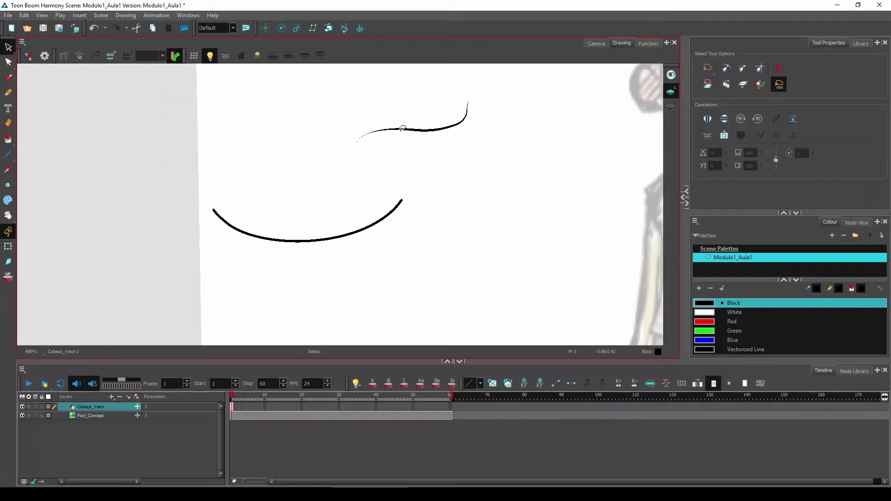
{"action": "left_click", "coordinate": [402, 128]}
{"action": "key", "text": "Delete"}
{"action": "left_click", "coordinate": [360, 227]}
{"action": "key", "text": "Delete"}
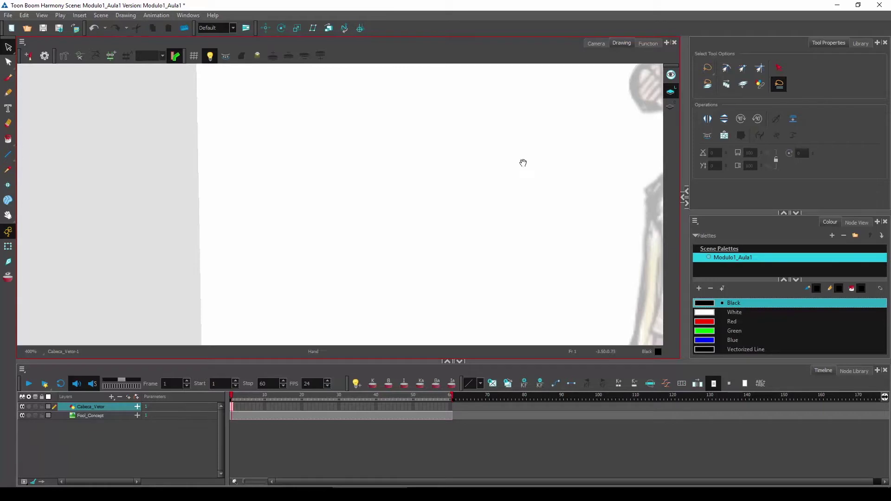
Set up the Pencil tool for tracing the head with the Pencil 1 preset and the Vectorized Line colour.
{"action": "scroll", "coordinate": [523, 163], "scroll_direction": "down", "scroll_amount": 3}
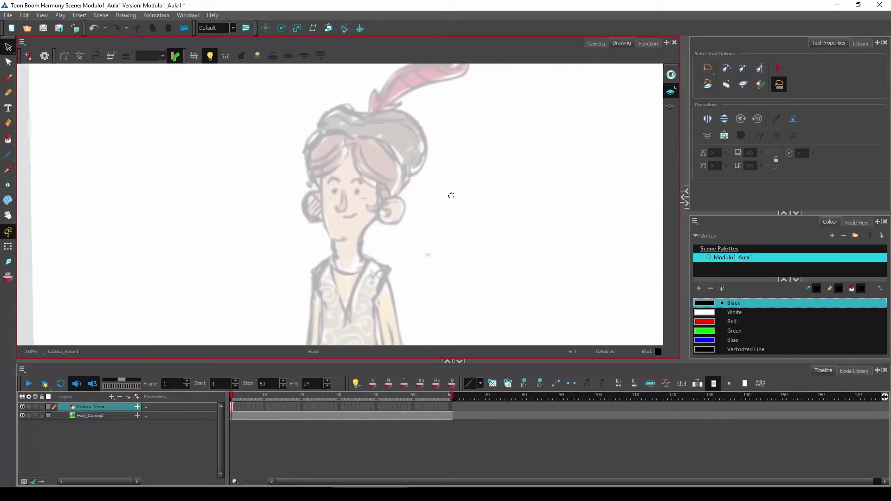
{"action": "scroll", "coordinate": [452, 195], "scroll_direction": "down", "scroll_amount": 1}
{"action": "left_click_drag", "start_coordinate": [416, 194], "coordinate": [408, 195]}
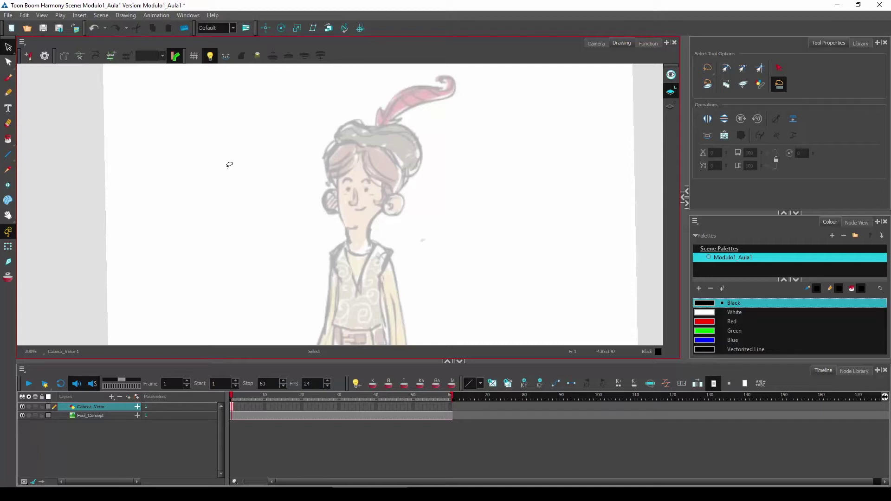
{"action": "scroll", "coordinate": [229, 158], "scroll_direction": "up", "scroll_amount": 1}
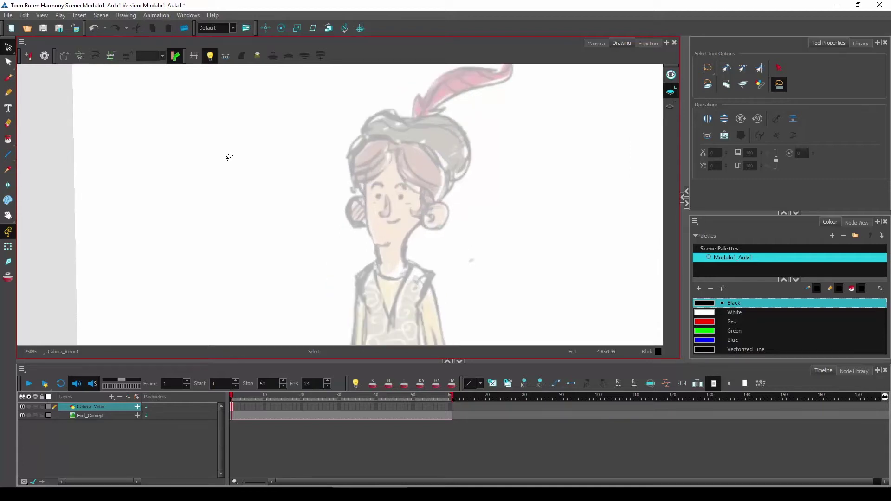
{"action": "scroll", "coordinate": [399, 175], "scroll_direction": "up", "scroll_amount": 2}
{"action": "mouse_move", "coordinate": [368, 178]}
{"action": "left_mouse_down"}
{"action": "mouse_move", "coordinate": [367, 197]}
{"action": "mouse_move", "coordinate": [373, 185]}
{"action": "left_mouse_up"}
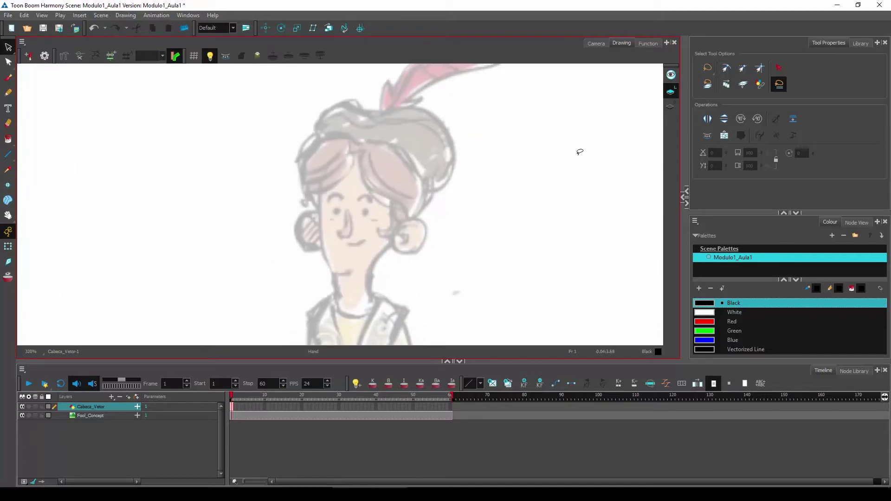
{"action": "left_click", "coordinate": [10, 95]}
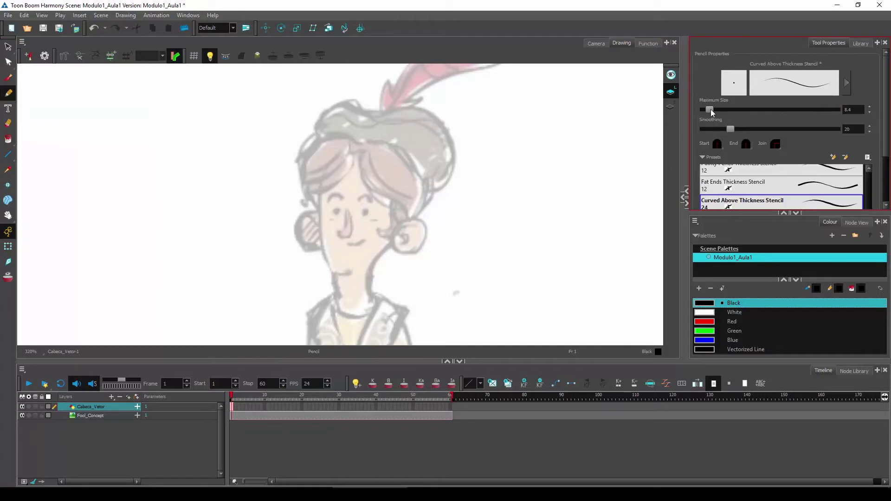
{"action": "left_click_drag", "start_coordinate": [711, 110], "coordinate": [724, 127]}
{"action": "scroll", "coordinate": [842, 198], "scroll_direction": "down", "scroll_amount": 5}
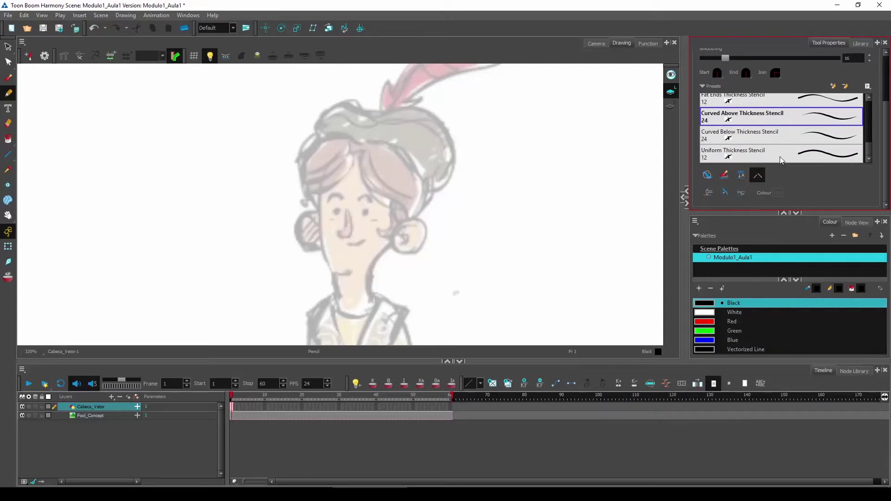
{"action": "scroll", "coordinate": [773, 159], "scroll_direction": "up", "scroll_amount": 5}
{"action": "left_click", "coordinate": [746, 143]}
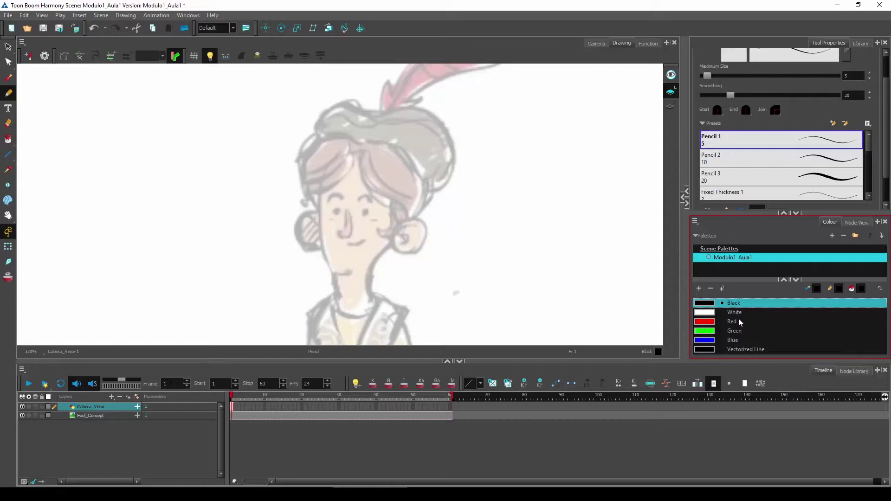
{"action": "left_click", "coordinate": [747, 351]}
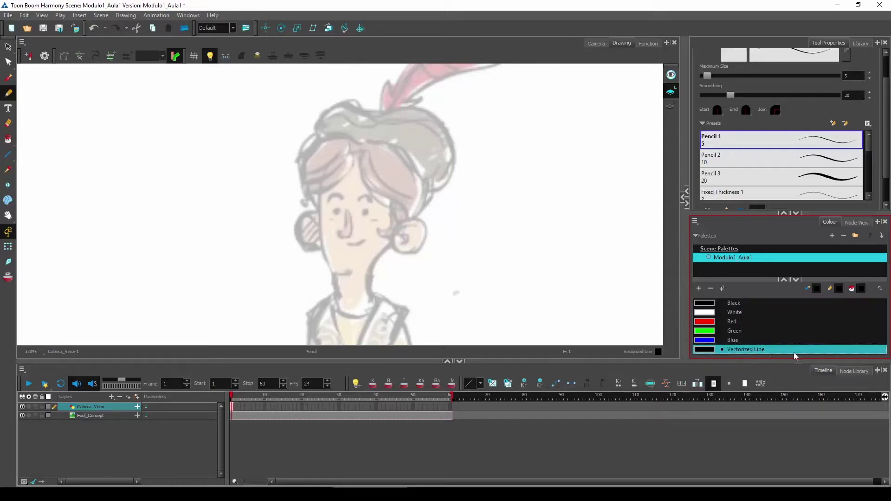
Try tracing the face, both ears and the neck over the sketch in pencil, and undo all of these strokes.
{"action": "scroll", "coordinate": [367, 227], "scroll_direction": "up", "scroll_amount": 1}
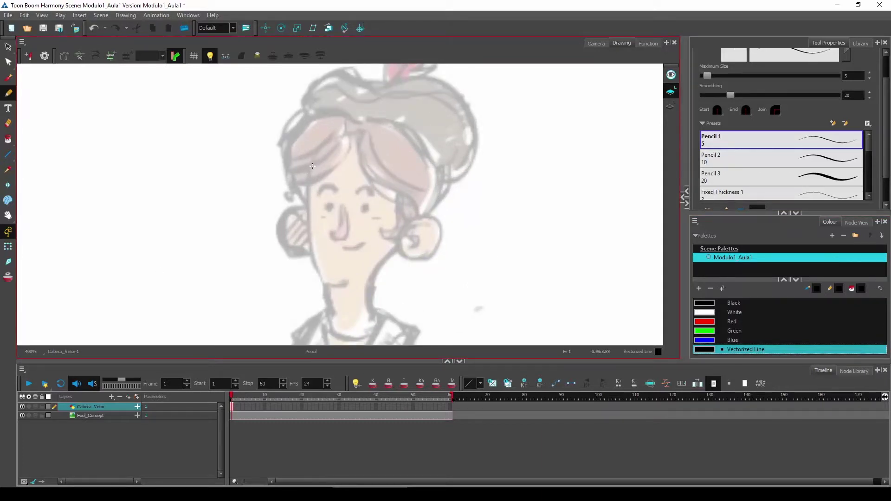
{"action": "mouse_move", "coordinate": [313, 166]}
{"action": "left_mouse_down"}
{"action": "mouse_move", "coordinate": [308, 254]}
{"action": "mouse_move", "coordinate": [322, 277]}
{"action": "mouse_move", "coordinate": [347, 279]}
{"action": "mouse_move", "coordinate": [327, 320]}
{"action": "mouse_move", "coordinate": [373, 313]}
{"action": "mouse_move", "coordinate": [375, 271]}
{"action": "mouse_move", "coordinate": [402, 239]}
{"action": "mouse_move", "coordinate": [401, 254]}
{"action": "mouse_move", "coordinate": [417, 259]}
{"action": "mouse_move", "coordinate": [435, 247]}
{"action": "mouse_move", "coordinate": [436, 217]}
{"action": "mouse_move", "coordinate": [413, 217]}
{"action": "left_mouse_up"}
{"action": "mouse_move", "coordinate": [309, 208]}
{"action": "left_mouse_down"}
{"action": "mouse_move", "coordinate": [283, 235]}
{"action": "mouse_move", "coordinate": [311, 253]}
{"action": "left_mouse_up"}
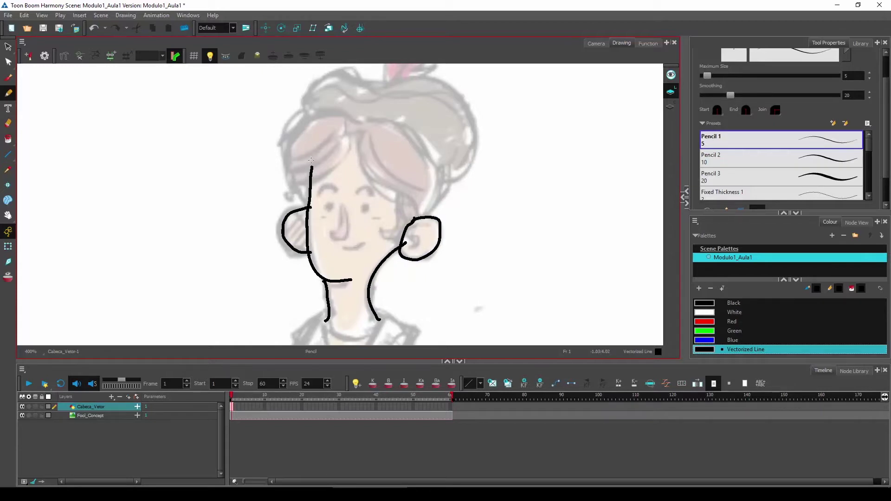
{"action": "key", "text": "ctrl+z"}
{"action": "key", "text": "ctrl+z"}
{"action": "key", "text": "ctrl+z"}
{"action": "key", "text": "ctrl+z"}
{"action": "key", "text": "ctrl+z"}
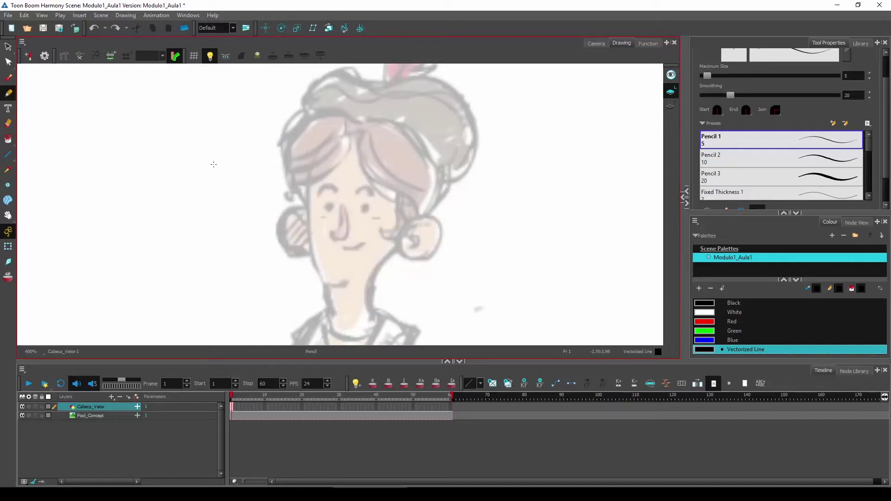
{"action": "scroll", "coordinate": [213, 165], "scroll_direction": "up", "scroll_amount": 1}
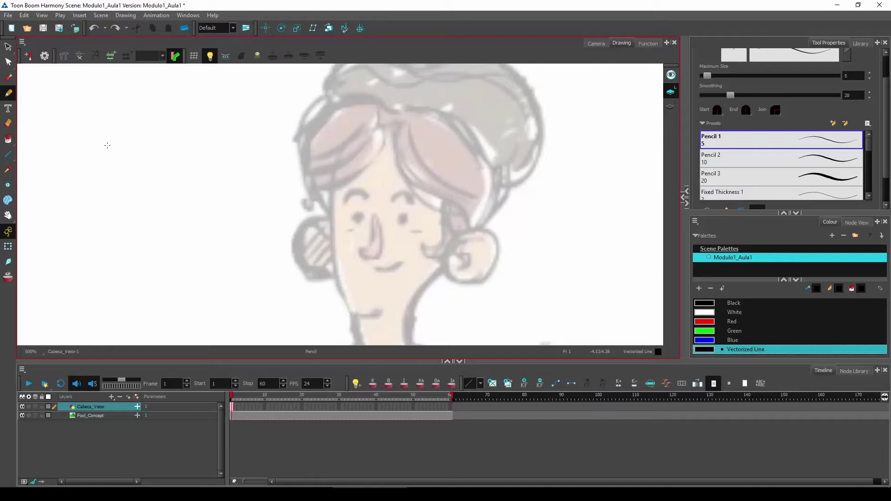
Draw a diagonal pencil test stroke in the empty area beside the head and raise the pencil smoothing to 27.9.
{"action": "left_click_drag", "start_coordinate": [120, 252], "coordinate": [233, 157]}
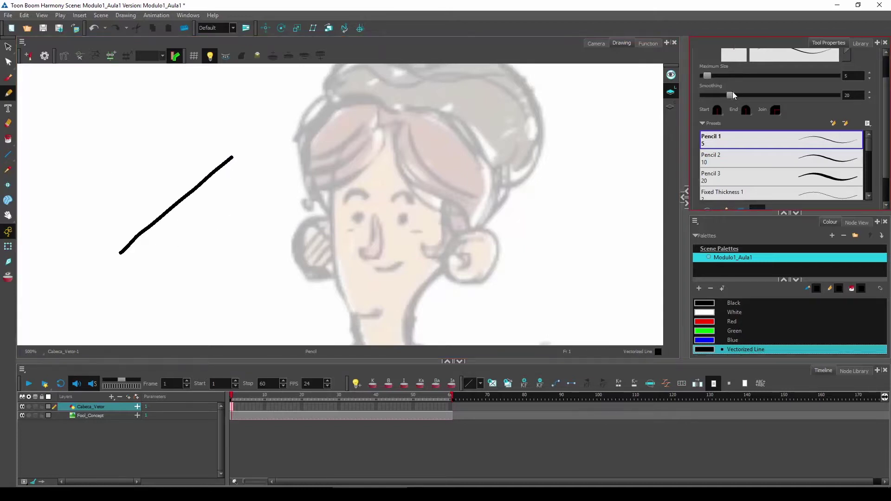
{"action": "left_click_drag", "start_coordinate": [732, 94], "coordinate": [743, 95]}
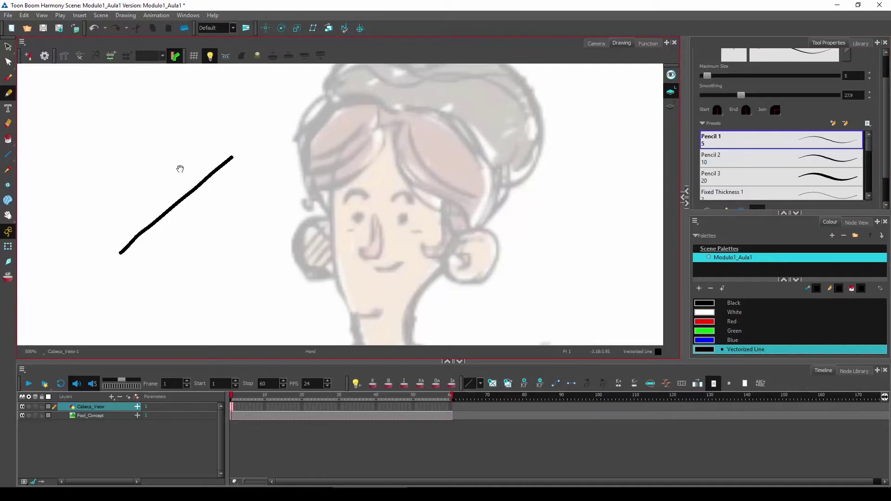
{"action": "mouse_move", "coordinate": [181, 169]}
{"action": "left_mouse_down"}
{"action": "mouse_move", "coordinate": [253, 163]}
{"action": "mouse_move", "coordinate": [311, 142]}
{"action": "left_mouse_up"}
{"action": "scroll", "coordinate": [253, 163], "scroll_direction": "up", "scroll_amount": 2}
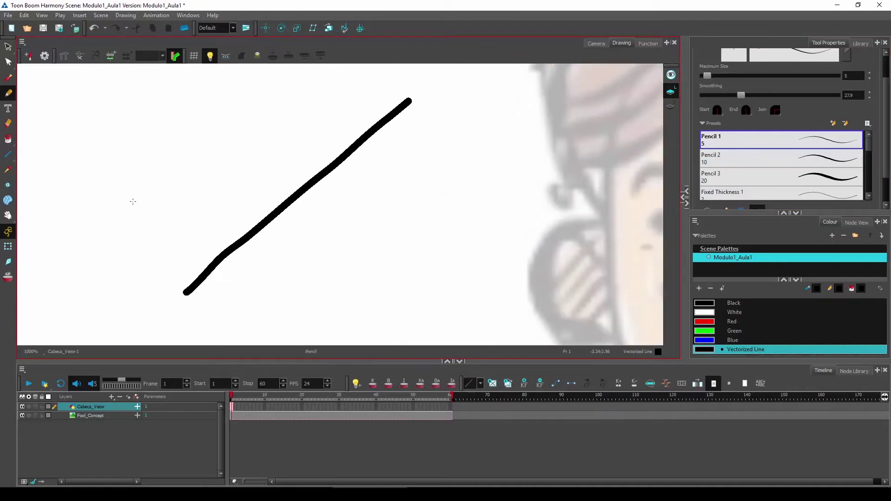
Select the diagonal test stroke and stretch it into a wider, flatter line towards the head.
{"action": "left_click", "coordinate": [10, 48]}
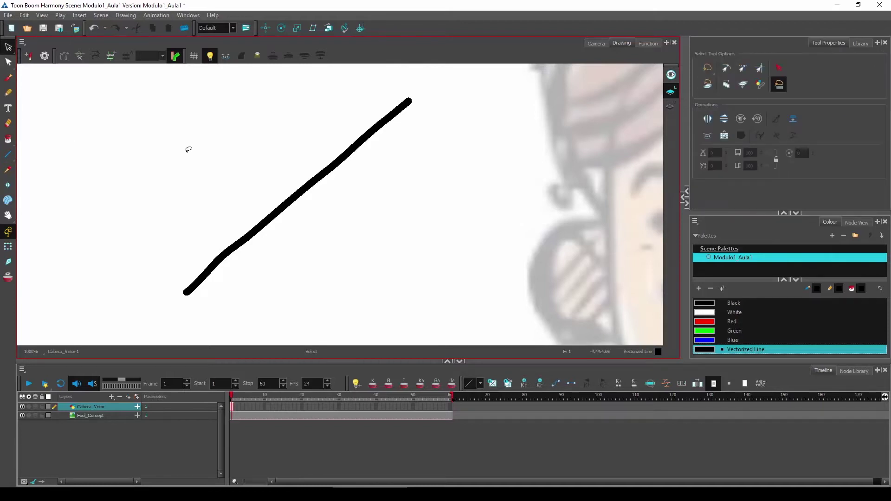
{"action": "left_click", "coordinate": [259, 222]}
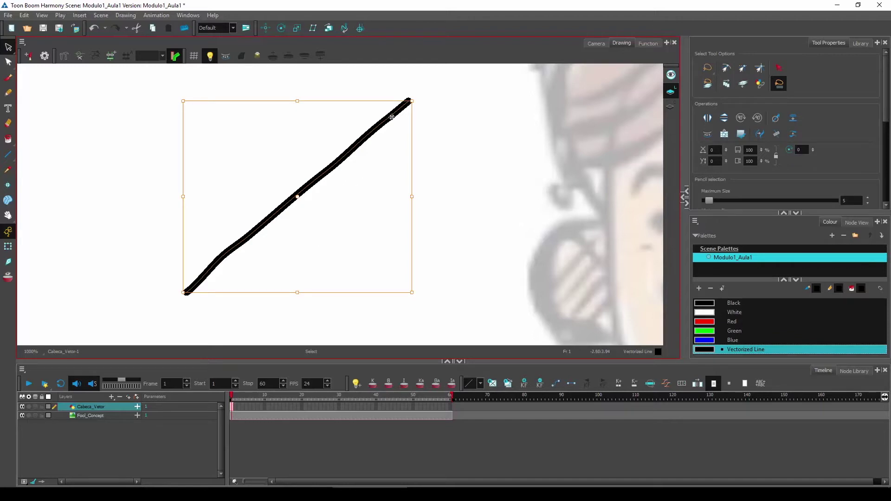
{"action": "left_click", "coordinate": [445, 76]}
{"action": "mouse_move", "coordinate": [364, 150]}
{"action": "left_mouse_down"}
{"action": "mouse_move", "coordinate": [452, 71]}
{"action": "mouse_move", "coordinate": [489, 122]}
{"action": "mouse_move", "coordinate": [527, 116]}
{"action": "mouse_move", "coordinate": [580, 88]}
{"action": "mouse_move", "coordinate": [276, 114]}
{"action": "mouse_move", "coordinate": [544, 80]}
{"action": "mouse_move", "coordinate": [554, 98]}
{"action": "left_mouse_up"}
{"action": "scroll", "coordinate": [525, 116], "scroll_direction": "down", "scroll_amount": 1}
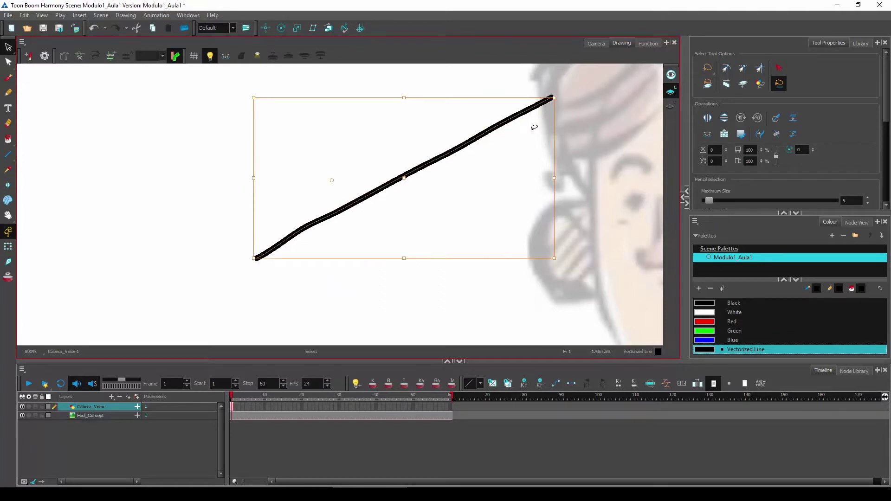
Replace the stretched line with a new, slightly wavy diagonal pencil test stroke beside the head.
{"action": "left_click", "coordinate": [559, 132]}
{"action": "scroll", "coordinate": [533, 103], "scroll_direction": "right", "scroll_amount": 1}
{"action": "left_click", "coordinate": [531, 100]}
{"action": "mouse_move", "coordinate": [220, 249]}
{"action": "left_mouse_down"}
{"action": "mouse_move", "coordinate": [552, 131]}
{"action": "mouse_move", "coordinate": [559, 168]}
{"action": "mouse_move", "coordinate": [374, 145]}
{"action": "mouse_move", "coordinate": [433, 93]}
{"action": "mouse_move", "coordinate": [446, 129]}
{"action": "left_mouse_up"}
{"action": "left_click", "coordinate": [544, 176]}
{"action": "left_click", "coordinate": [544, 176]}
{"action": "left_click", "coordinate": [391, 175]}
{"action": "left_click_drag", "start_coordinate": [369, 157], "coordinate": [410, 188]}
{"action": "scroll", "coordinate": [409, 194], "scroll_direction": "up", "scroll_amount": 1}
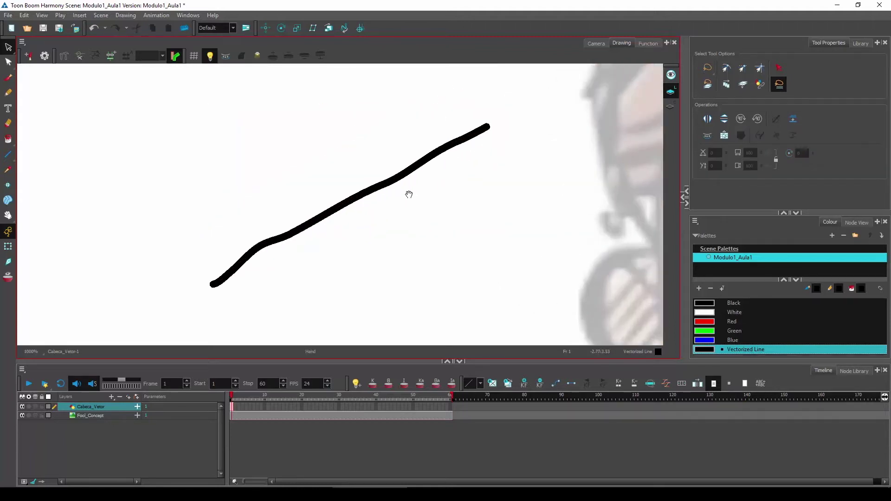
Show the test stroke's contour points with the Contour Editor and pull three middle points apart into a zigzag.
{"action": "left_click", "coordinate": [8, 65]}
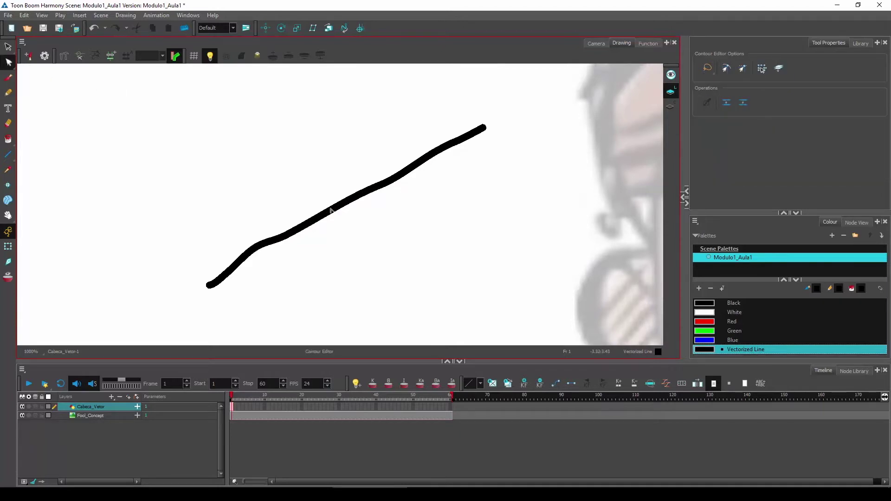
{"action": "left_click", "coordinate": [335, 206]}
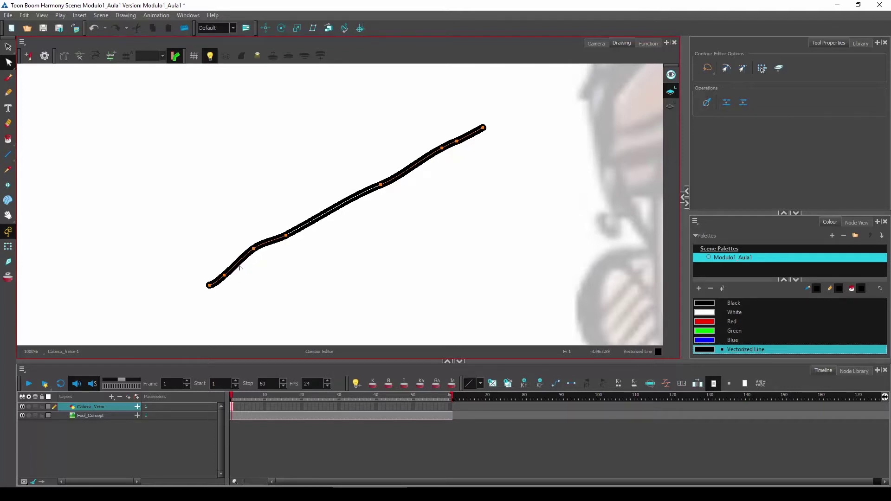
{"action": "left_click_drag", "start_coordinate": [254, 252], "coordinate": [235, 204]}
{"action": "left_click_drag", "start_coordinate": [288, 241], "coordinate": [322, 277]}
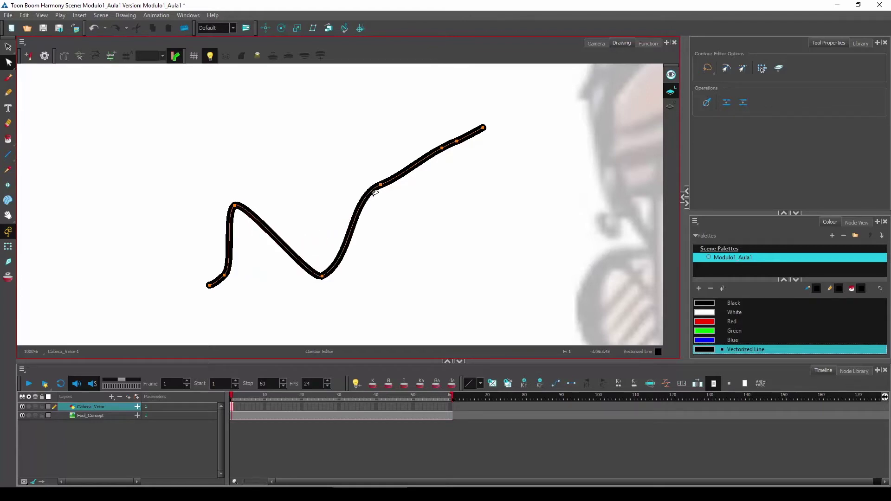
{"action": "left_click_drag", "start_coordinate": [384, 187], "coordinate": [357, 147]}
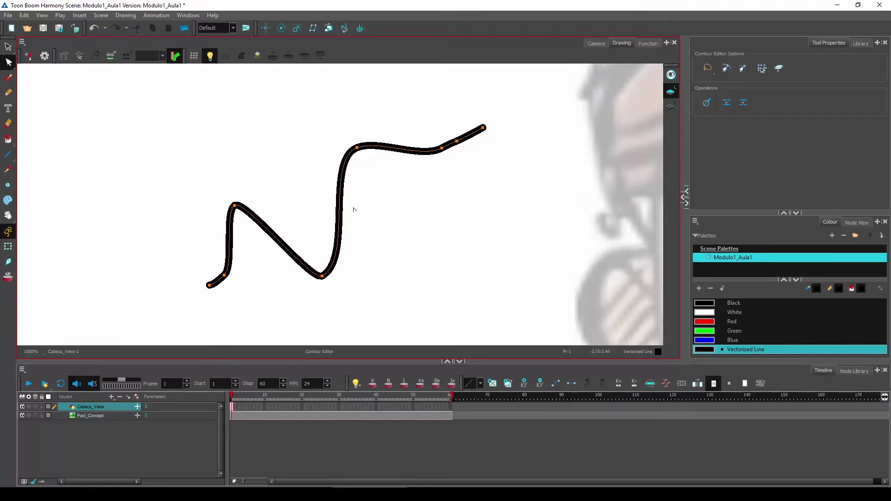
Move the zigzag's upper bend point back down and reshape the curve around it with its Bezier handles.
{"action": "left_click_drag", "start_coordinate": [362, 152], "coordinate": [387, 191]}
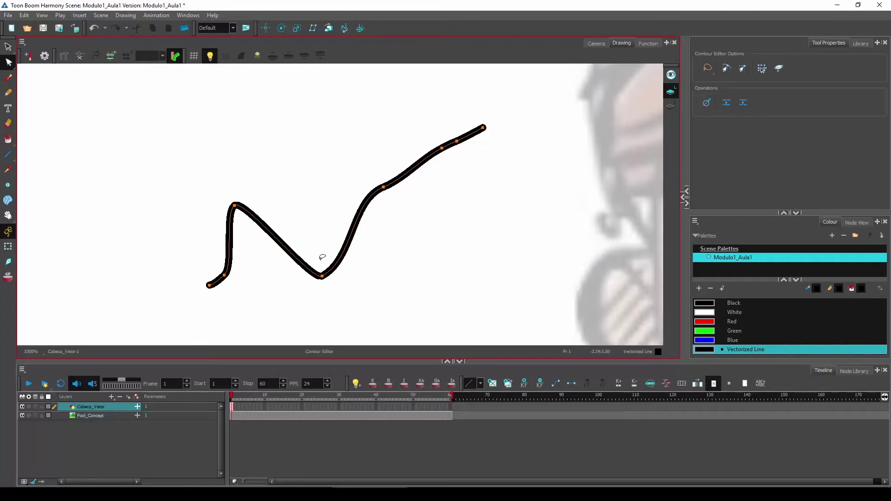
{"action": "left_click", "coordinate": [384, 189]}
{"action": "mouse_move", "coordinate": [384, 188]}
{"action": "left_mouse_down"}
{"action": "mouse_move", "coordinate": [359, 193]}
{"action": "mouse_move", "coordinate": [379, 172]}
{"action": "left_mouse_up"}
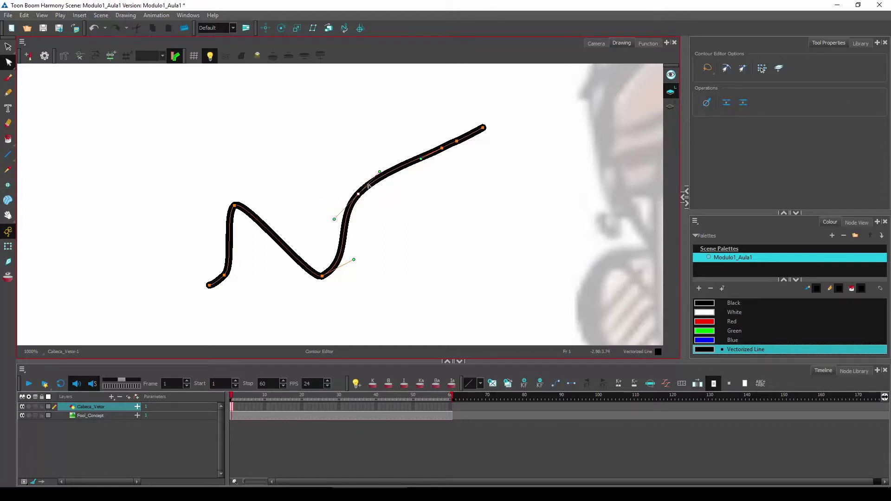
{"action": "left_click_drag", "start_coordinate": [334, 219], "coordinate": [321, 205]}
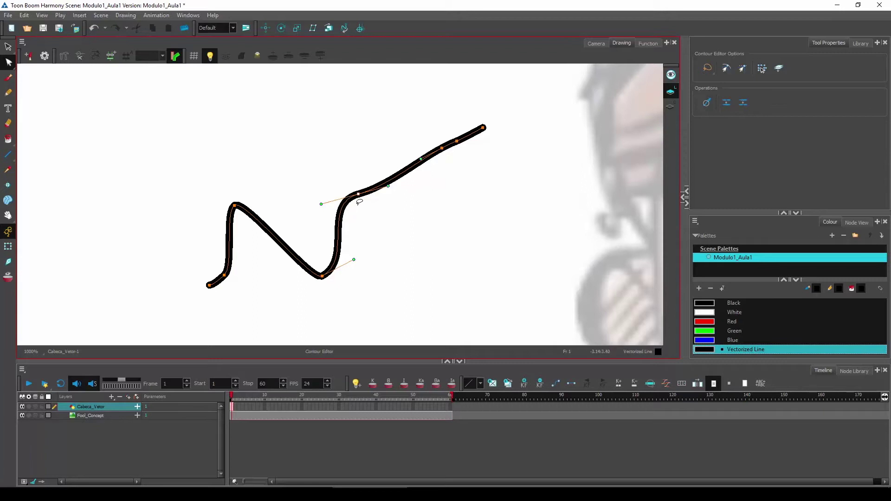
{"action": "mouse_move", "coordinate": [321, 204]}
{"action": "left_mouse_down"}
{"action": "mouse_move", "coordinate": [349, 226]}
{"action": "mouse_move", "coordinate": [339, 222]}
{"action": "left_mouse_up"}
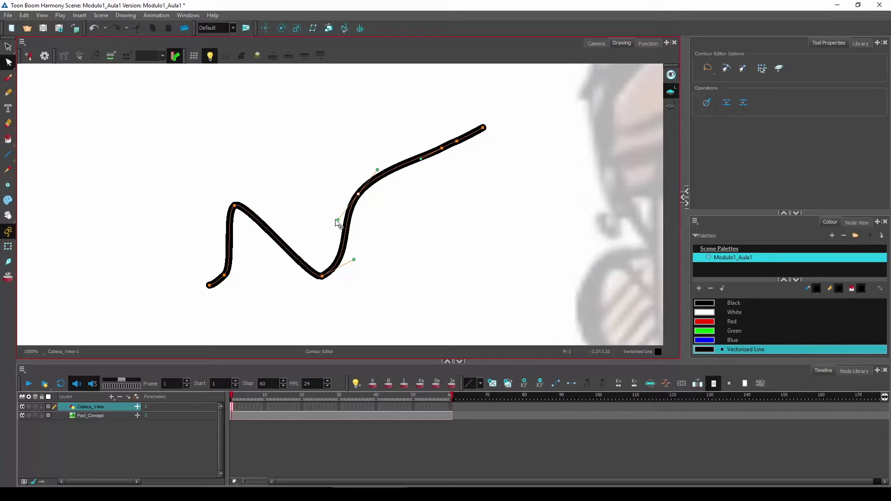
Shift the selected bend point of the zigzag slightly upward with the Contour Editor.
{"action": "left_click", "coordinate": [9, 63]}
{"action": "left_click", "coordinate": [10, 65]}
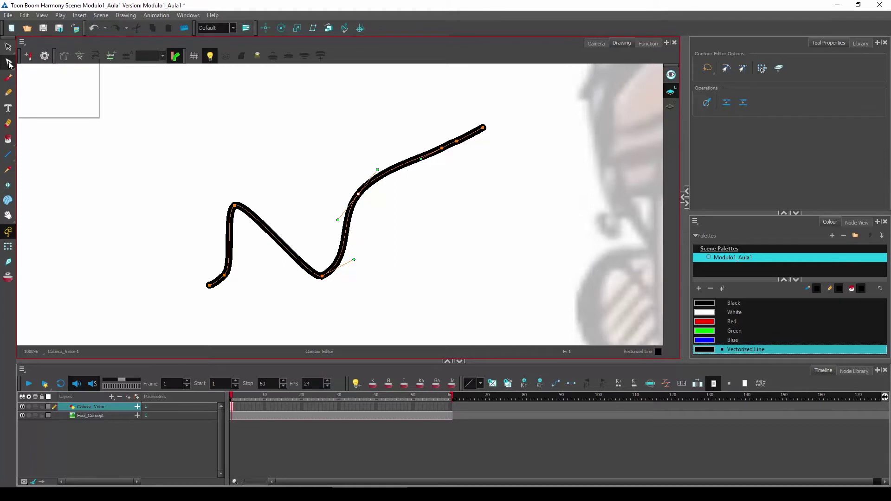
{"action": "left_click", "coordinate": [9, 64]}
{"action": "left_click", "coordinate": [10, 64]}
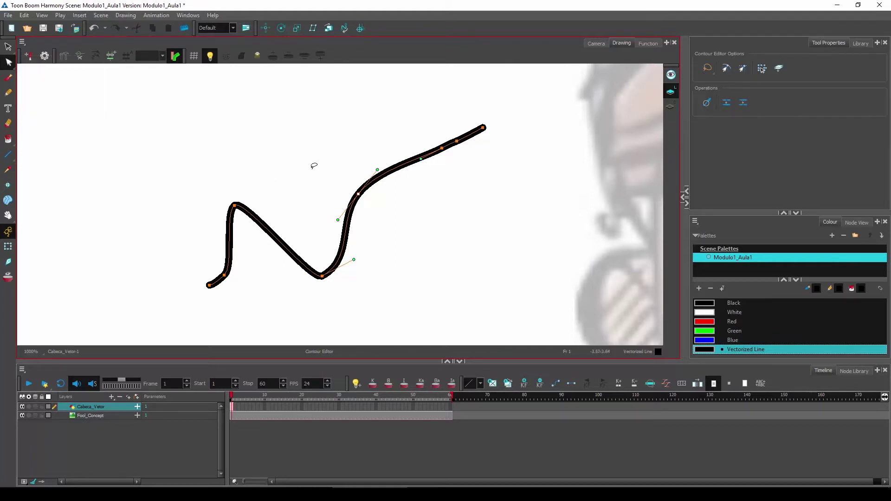
{"action": "left_click_drag", "start_coordinate": [358, 196], "coordinate": [378, 161]}
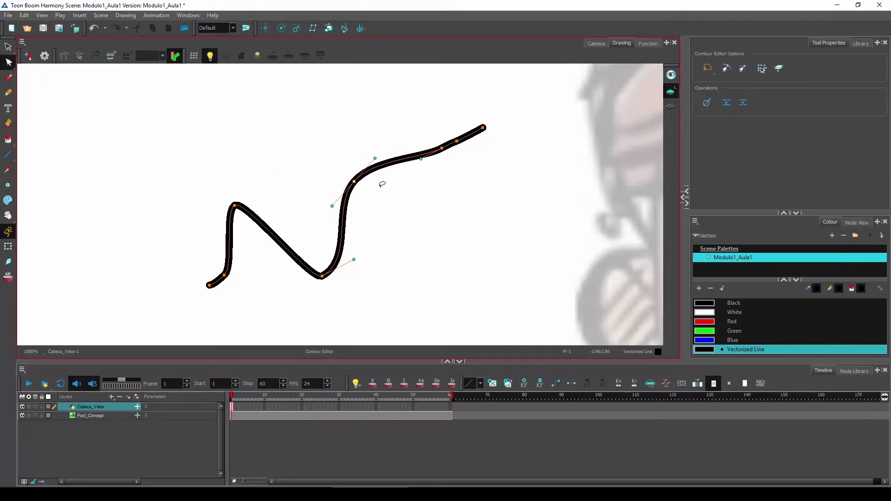
Delete the six intermediate contour points of the test stroke so that only its two endpoints define the line.
{"action": "left_click", "coordinate": [269, 200]}
{"action": "left_click", "coordinate": [364, 173]}
{"action": "left_click", "coordinate": [322, 277]}
{"action": "key", "text": "Delete"}
{"action": "left_click", "coordinate": [235, 205]}
{"action": "key", "text": "Delete"}
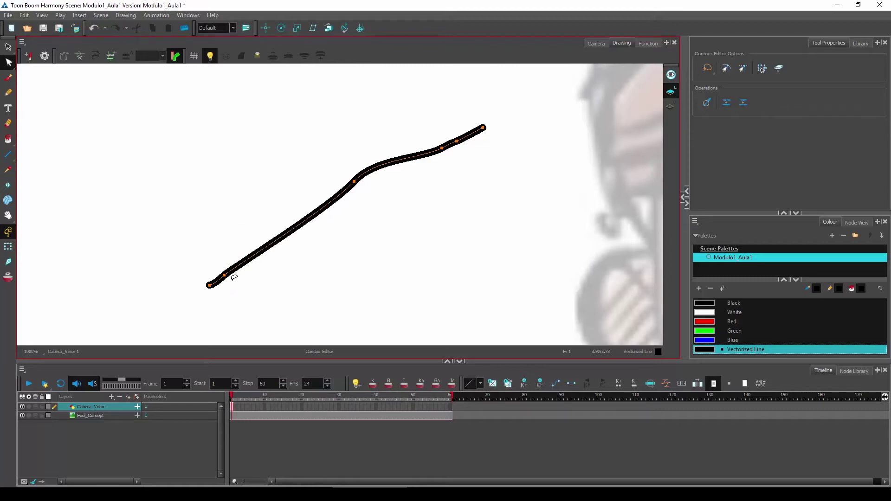
{"action": "left_click", "coordinate": [225, 275]}
{"action": "key", "text": "Delete"}
{"action": "left_click", "coordinate": [354, 181]}
{"action": "key", "text": "Delete"}
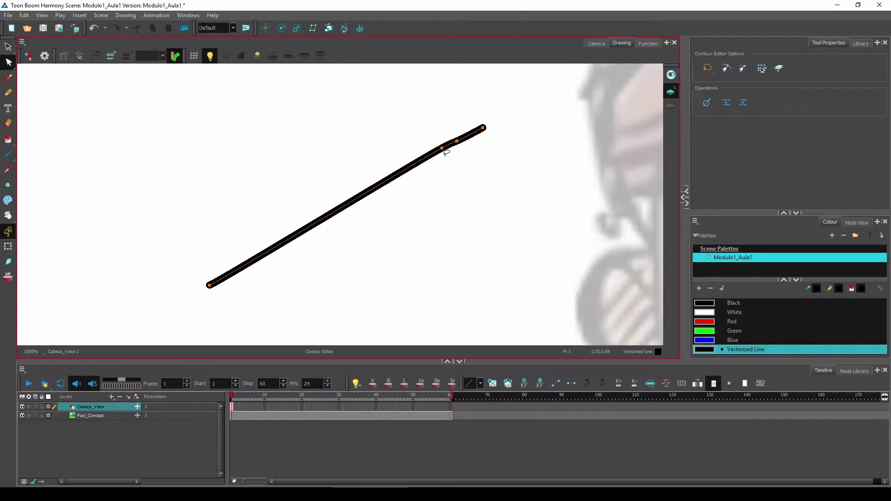
{"action": "left_click", "coordinate": [442, 148]}
{"action": "key", "text": "Delete"}
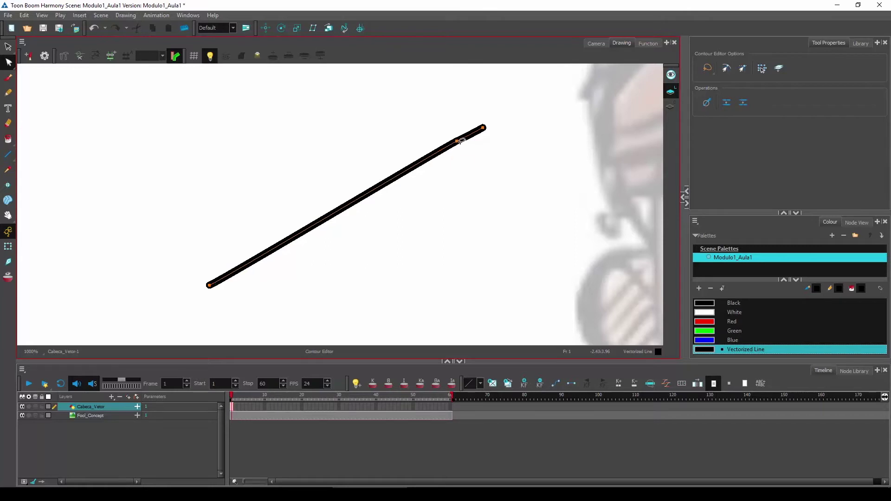
{"action": "left_click", "coordinate": [458, 142]}
{"action": "key", "text": "Delete"}
Select the whole straightened test line and delete it from the Cabeca_Vetor drawing.
{"action": "scroll", "coordinate": [469, 153], "scroll_direction": "down", "scroll_amount": 5}
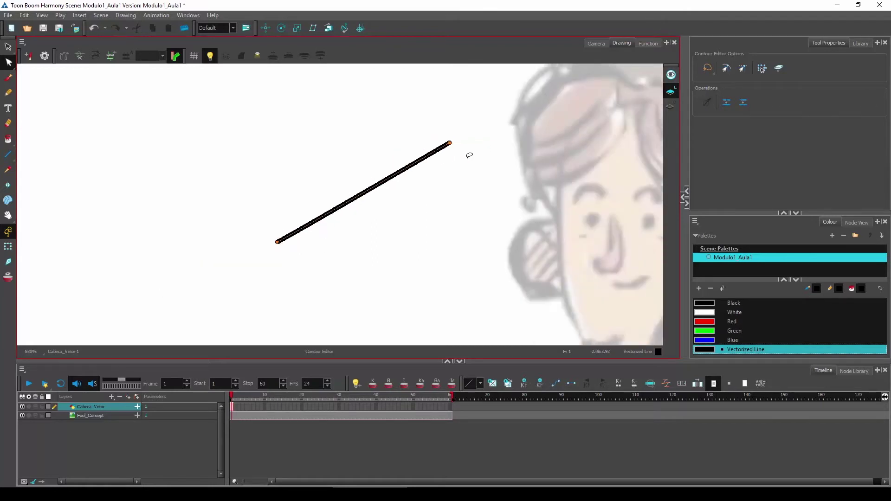
{"action": "scroll", "coordinate": [366, 178], "scroll_direction": "up", "scroll_amount": 4}
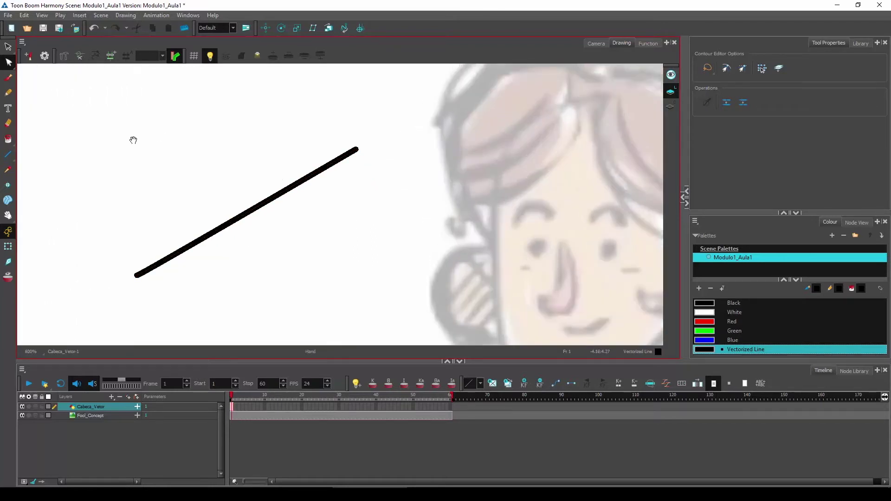
{"action": "left_click_drag", "start_coordinate": [133, 140], "coordinate": [201, 149]}
{"action": "left_click", "coordinate": [10, 63]}
{"action": "left_click", "coordinate": [8, 46]}
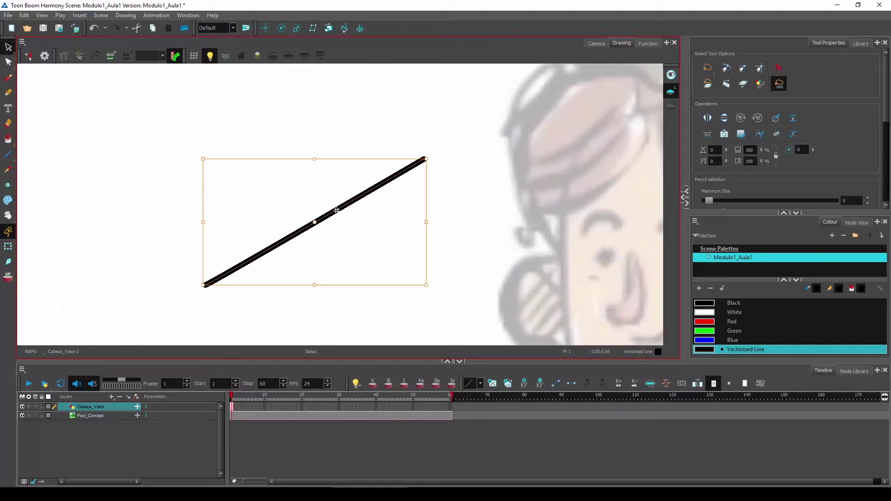
{"action": "key", "text": "Delete"}
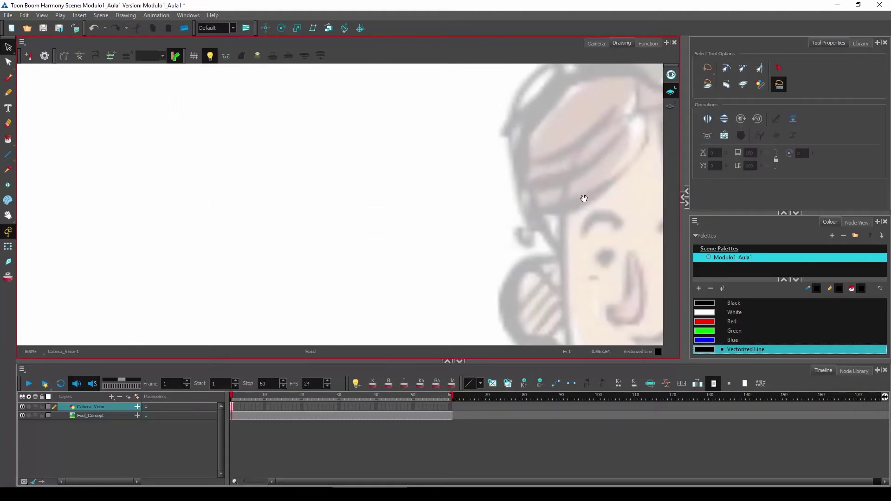
Examine the overall proportions of the full character in the Fool_Concept reference, from feather to feet.
{"action": "left_click_drag", "start_coordinate": [584, 198], "coordinate": [328, 171]}
{"action": "scroll", "coordinate": [429, 167], "scroll_direction": "down", "scroll_amount": 2}
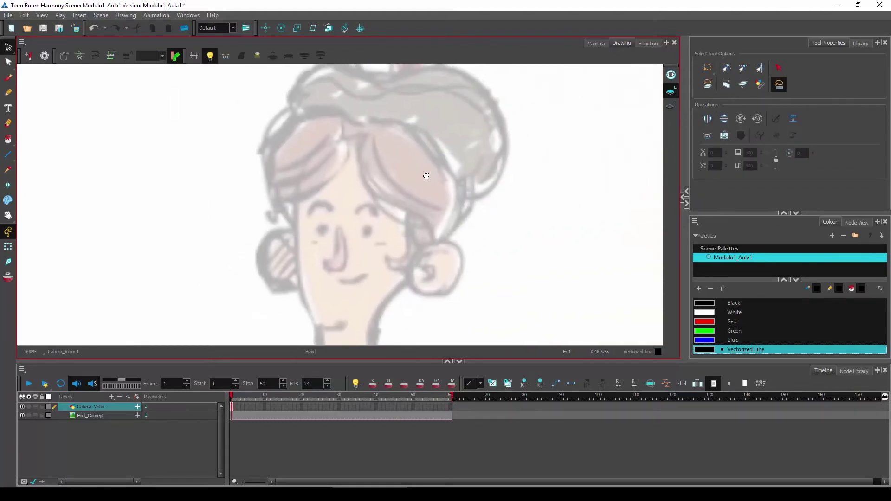
{"action": "scroll", "coordinate": [426, 175], "scroll_direction": "down", "scroll_amount": 3}
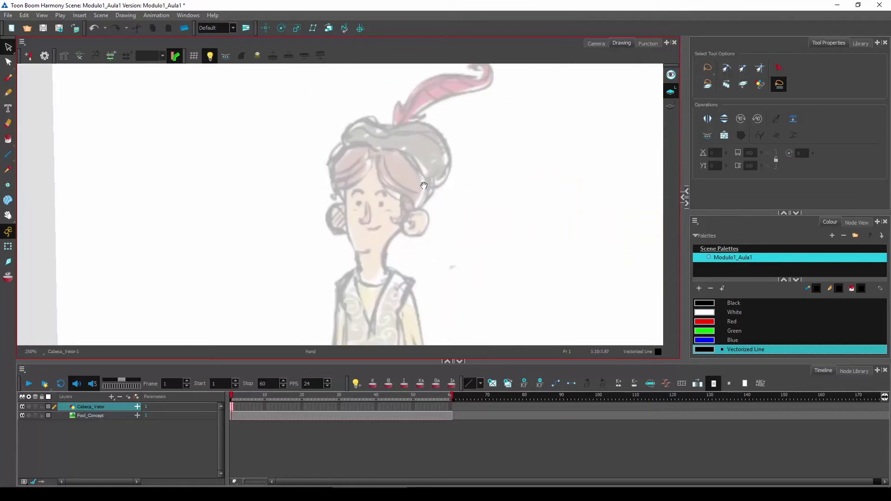
{"action": "mouse_move", "coordinate": [424, 185]}
{"action": "left_mouse_down"}
{"action": "mouse_move", "coordinate": [343, 219]}
{"action": "mouse_move", "coordinate": [359, 201]}
{"action": "mouse_move", "coordinate": [365, 112]}
{"action": "mouse_move", "coordinate": [364, 264]}
{"action": "left_mouse_up"}
{"action": "left_click_drag", "start_coordinate": [381, 223], "coordinate": [382, 190]}
{"action": "scroll", "coordinate": [385, 188], "scroll_direction": "down", "scroll_amount": 4}
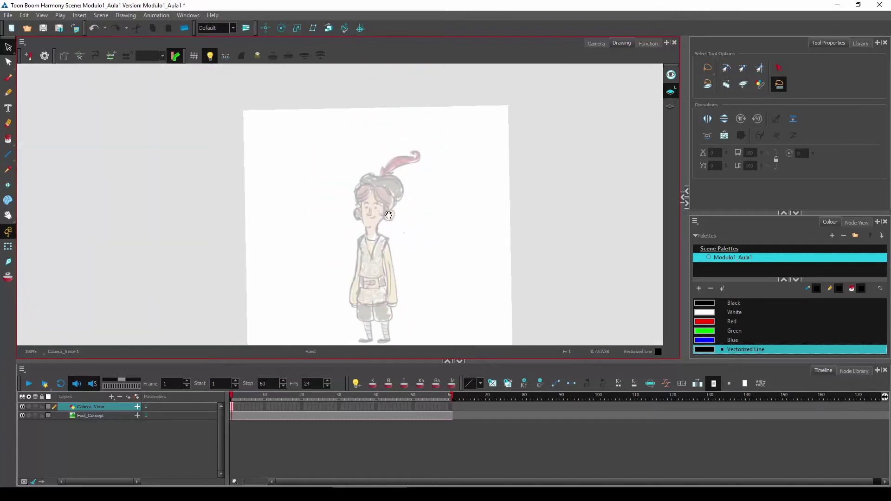
{"action": "scroll", "coordinate": [391, 184], "scroll_direction": "up", "scroll_amount": 1}
{"action": "scroll", "coordinate": [394, 176], "scroll_direction": "up", "scroll_amount": 2}
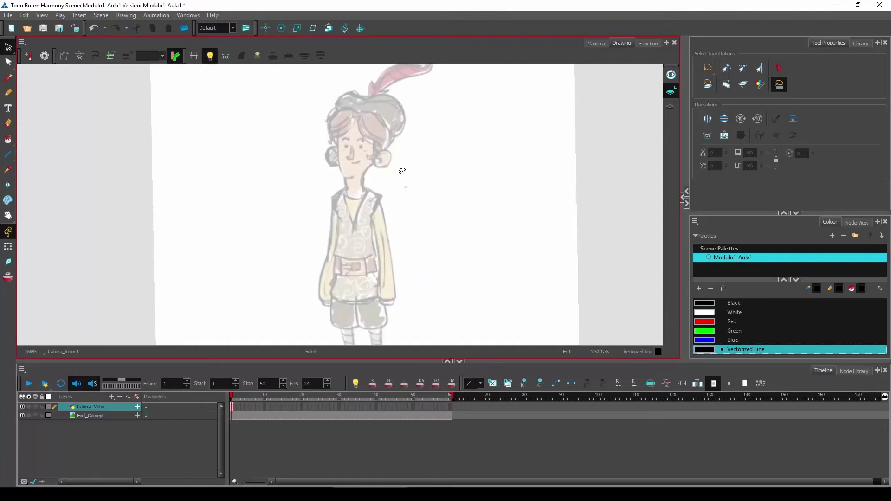
Examine the reference up close: the head, hat and feather first, followed by the vest, sleeves and belt.
{"action": "scroll", "coordinate": [398, 193], "scroll_direction": "up", "scroll_amount": 2}
{"action": "mouse_move", "coordinate": [398, 193]}
{"action": "left_mouse_down"}
{"action": "mouse_move", "coordinate": [461, 247]}
{"action": "mouse_move", "coordinate": [446, 205]}
{"action": "mouse_move", "coordinate": [436, 246]}
{"action": "left_mouse_up"}
{"action": "scroll", "coordinate": [439, 242], "scroll_direction": "up", "scroll_amount": 1}
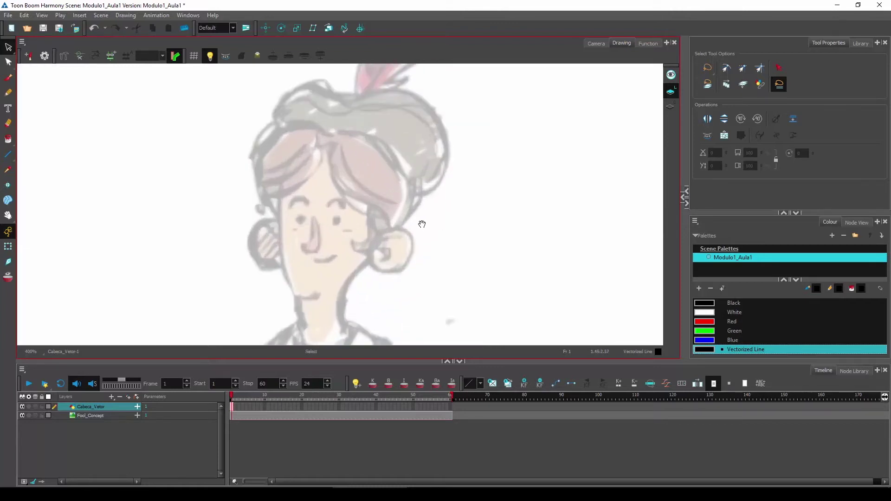
{"action": "scroll", "coordinate": [438, 239], "scroll_direction": "up", "scroll_amount": 1}
{"action": "scroll", "coordinate": [441, 259], "scroll_direction": "up", "scroll_amount": 1}
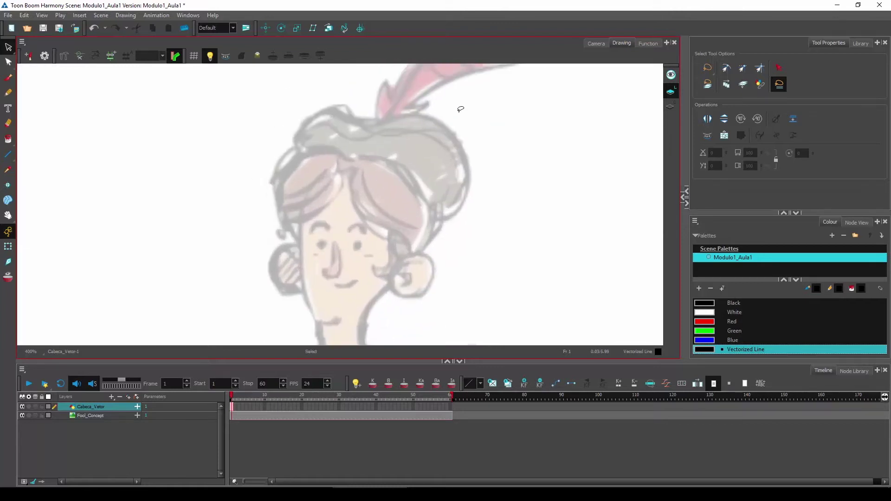
{"action": "scroll", "coordinate": [410, 203], "scroll_direction": "up", "scroll_amount": 2}
{"action": "scroll", "coordinate": [478, 199], "scroll_direction": "down", "scroll_amount": 5}
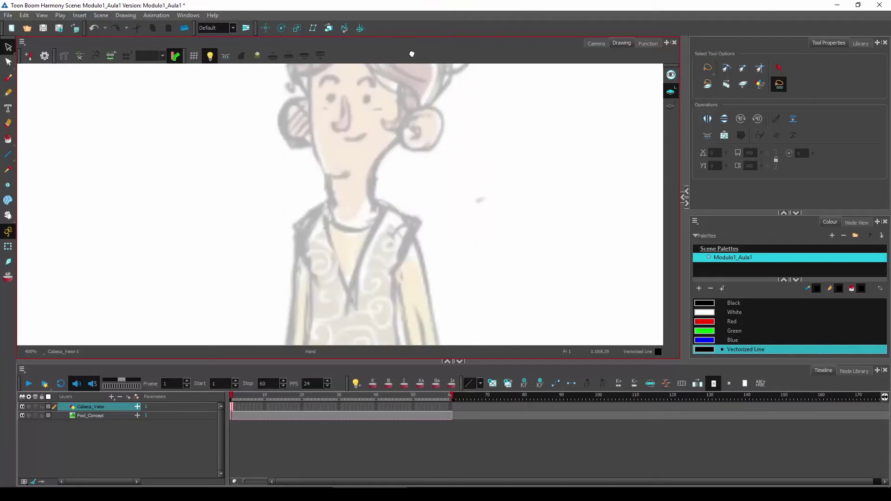
{"action": "scroll", "coordinate": [419, 172], "scroll_direction": "down", "scroll_amount": 1}
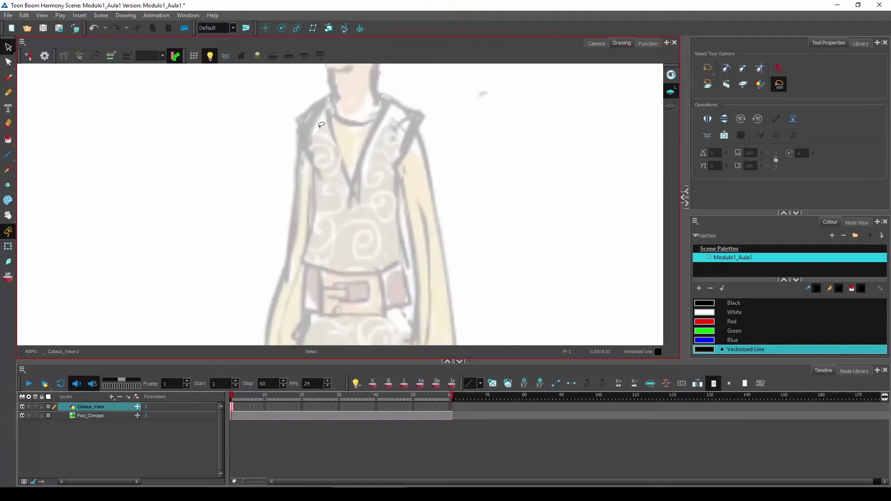
{"action": "scroll", "coordinate": [409, 253], "scroll_direction": "down", "scroll_amount": 4}
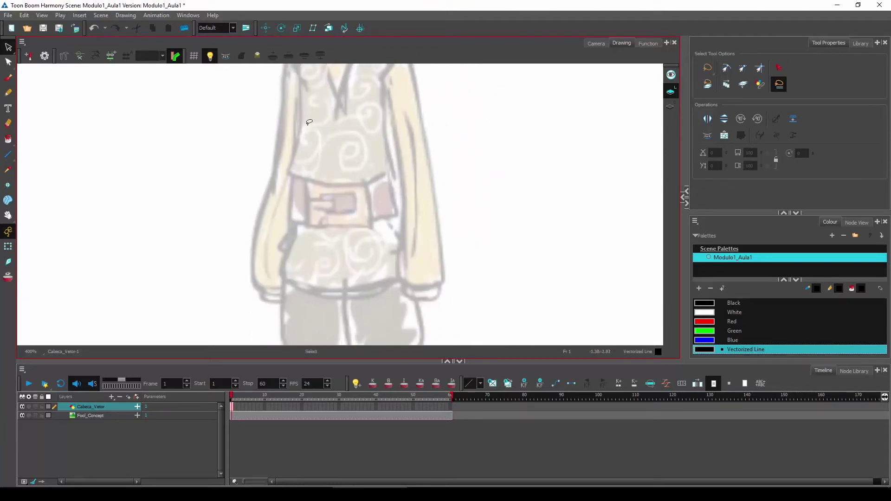
{"action": "scroll", "coordinate": [433, 283], "scroll_direction": "down", "scroll_amount": 1}
{"action": "scroll", "coordinate": [402, 199], "scroll_direction": "up", "scroll_amount": 4}
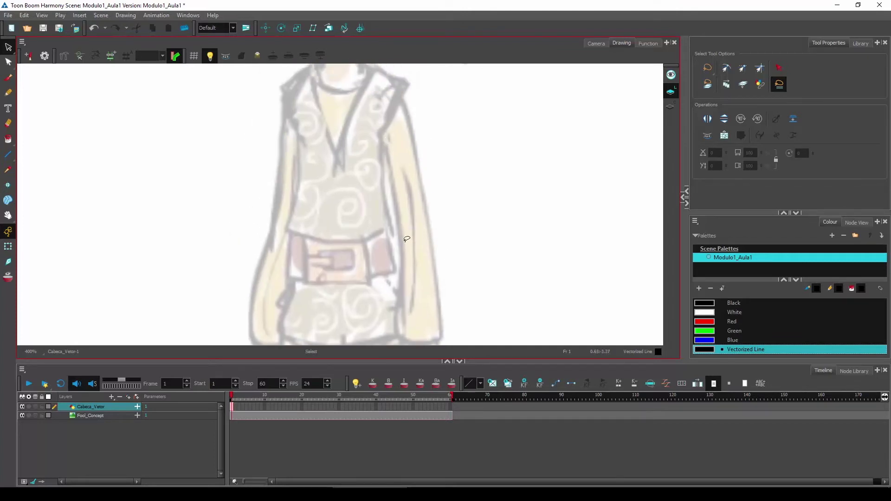
Examine the lower half of the Fool_Concept reference, from belt to feet, followed by the head and the overall figure.
{"action": "left_click_drag", "start_coordinate": [420, 259], "coordinate": [422, 264]}
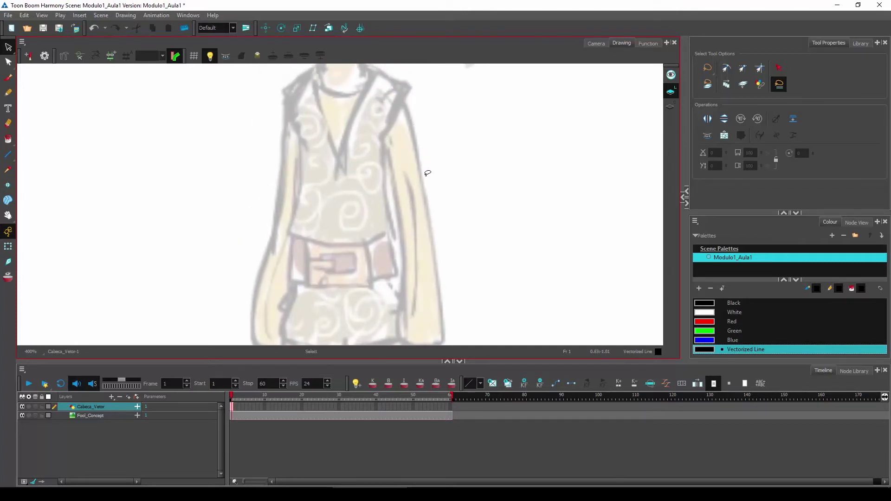
{"action": "scroll", "coordinate": [437, 164], "scroll_direction": "down", "scroll_amount": 4}
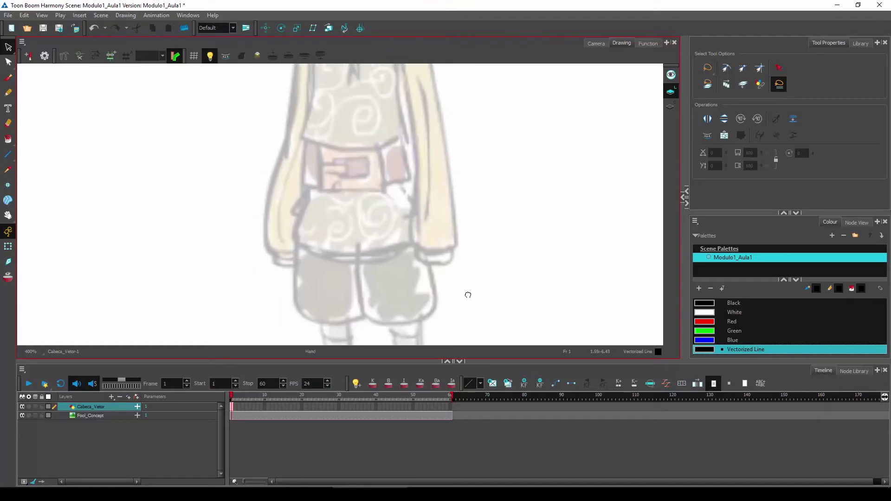
{"action": "scroll", "coordinate": [492, 238], "scroll_direction": "down", "scroll_amount": 6}
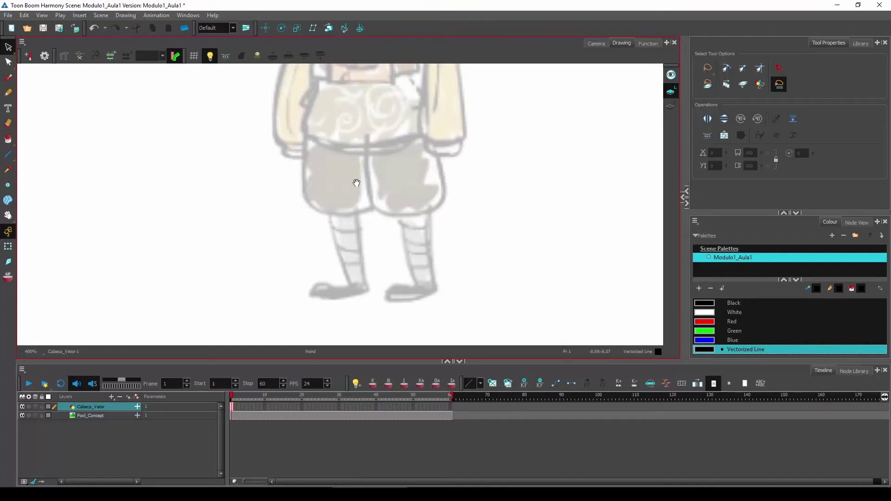
{"action": "scroll", "coordinate": [356, 183], "scroll_direction": "up", "scroll_amount": 16}
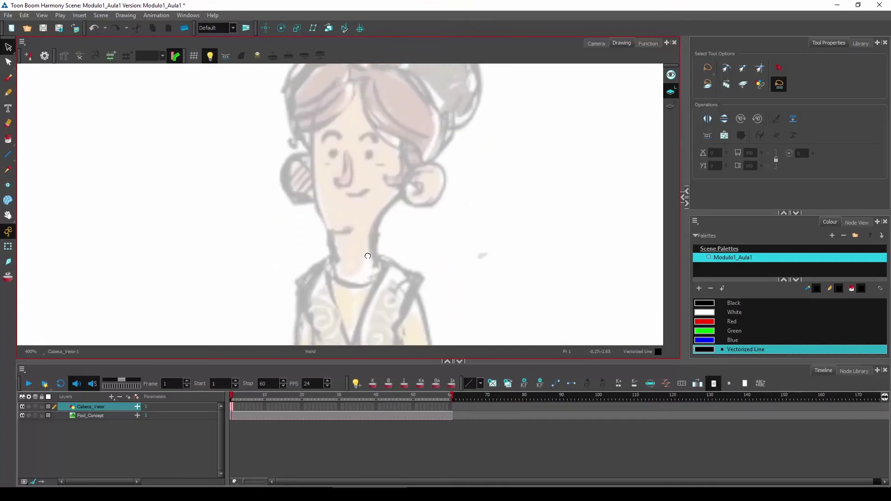
{"action": "scroll", "coordinate": [368, 256], "scroll_direction": "down", "scroll_amount": 4}
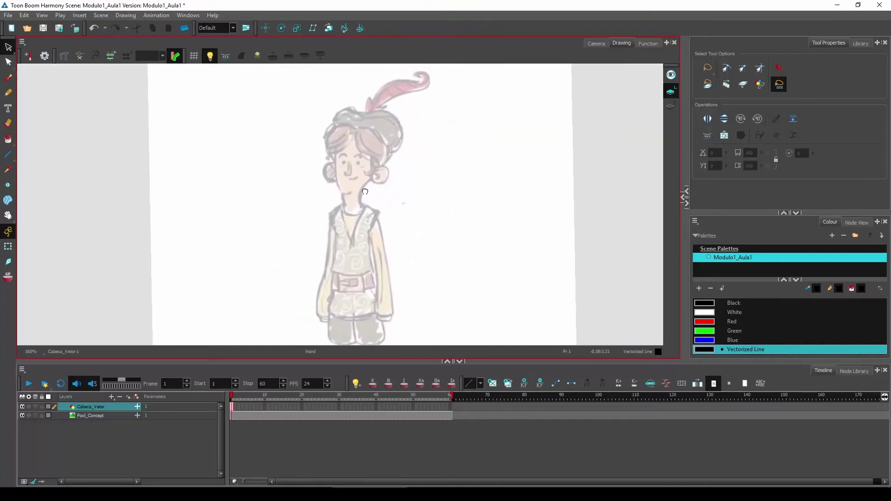
{"action": "left_click_drag", "start_coordinate": [365, 191], "coordinate": [366, 187]}
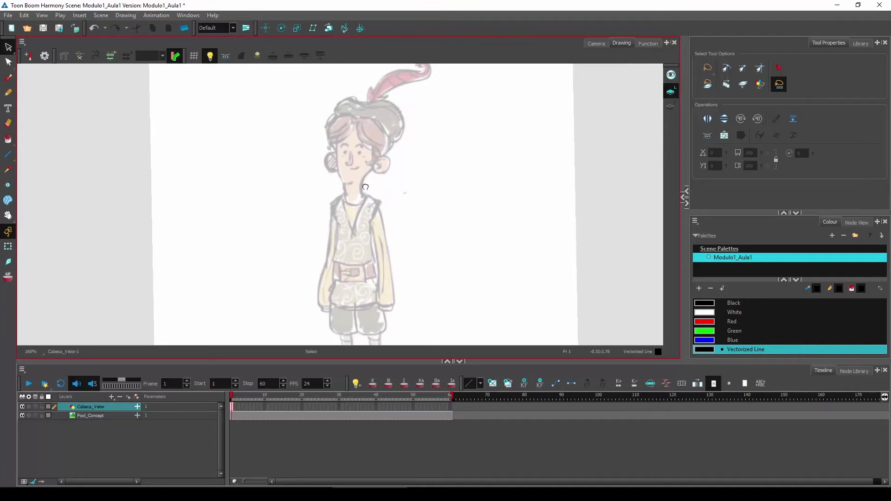
{"action": "scroll", "coordinate": [345, 183], "scroll_direction": "up", "scroll_amount": 3}
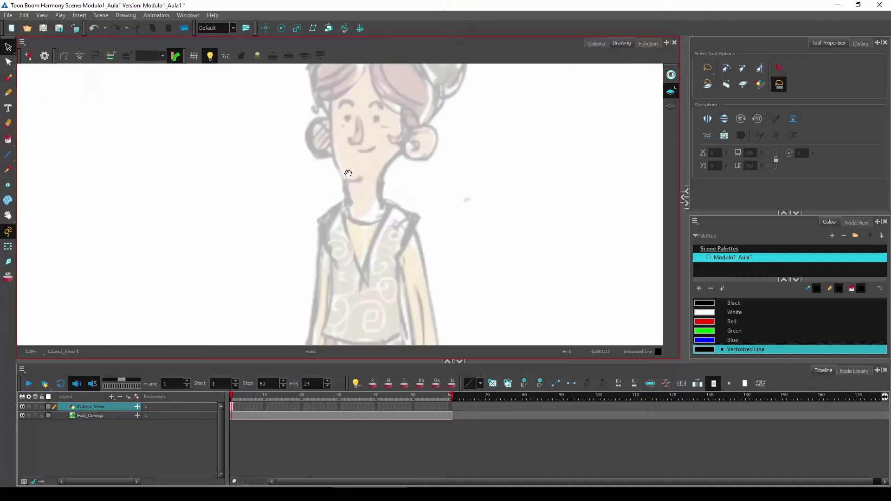
Draw the outer face line with the Pencil tool, from the hairline down the cheek and around the chin of the reference.
{"action": "left_click", "coordinate": [8, 92]}
{"action": "scroll", "coordinate": [375, 143], "scroll_direction": "up", "scroll_amount": 4}
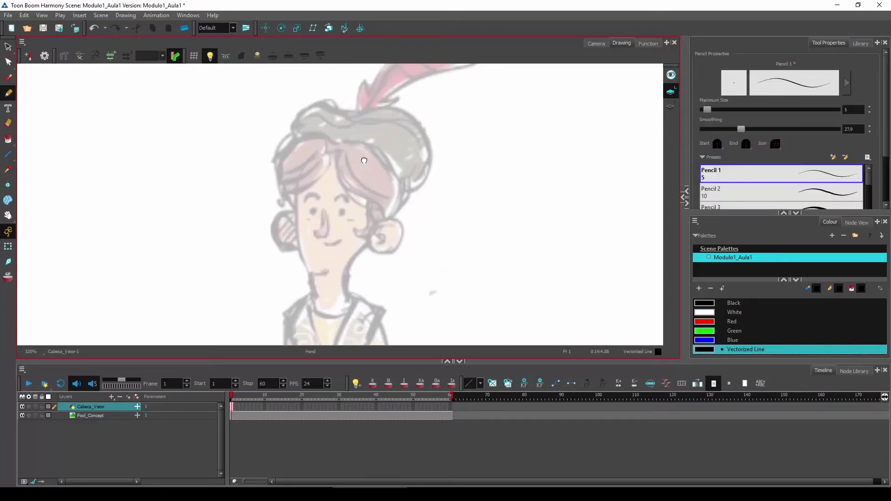
{"action": "left_click_drag", "start_coordinate": [331, 144], "coordinate": [337, 136]}
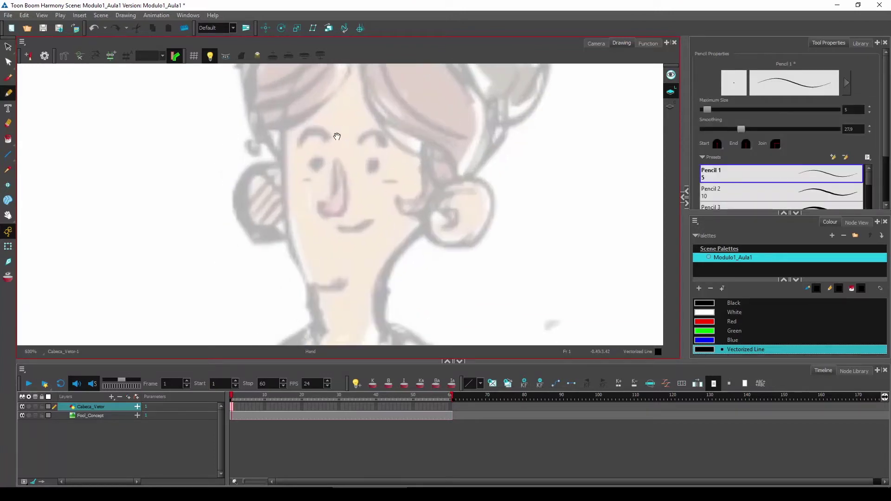
{"action": "mouse_move", "coordinate": [286, 104]}
{"action": "left_mouse_down"}
{"action": "mouse_move", "coordinate": [292, 256]}
{"action": "mouse_move", "coordinate": [304, 280]}
{"action": "mouse_move", "coordinate": [348, 281]}
{"action": "left_mouse_up"}
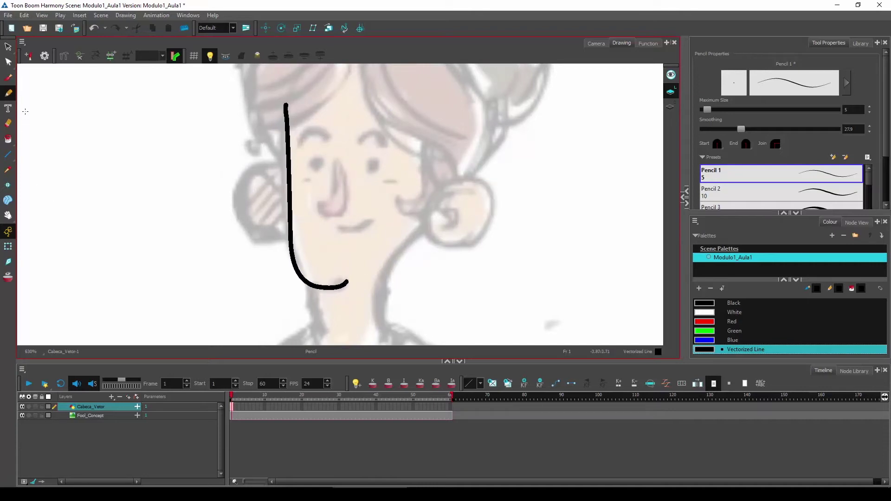
Flatten the curve at the chin end of the face line by adjusting its endpoint's Bezier handle with the Contour Editor.
{"action": "left_click", "coordinate": [8, 62]}
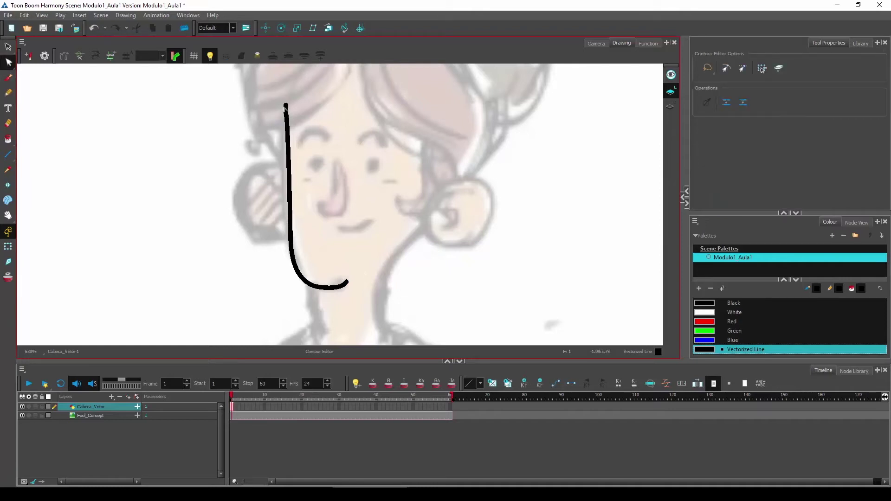
{"action": "scroll", "coordinate": [285, 107], "scroll_direction": "up", "scroll_amount": 3}
{"action": "left_click", "coordinate": [302, 109]}
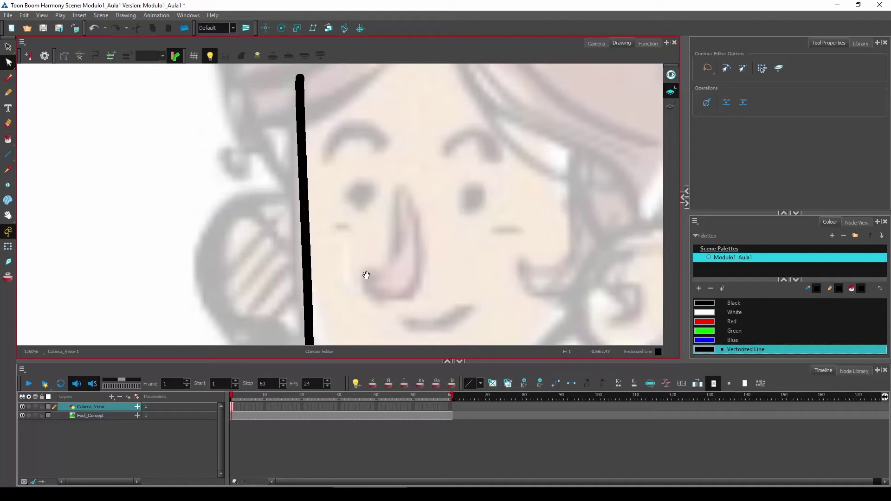
{"action": "left_click_drag", "start_coordinate": [364, 276], "coordinate": [362, 116]}
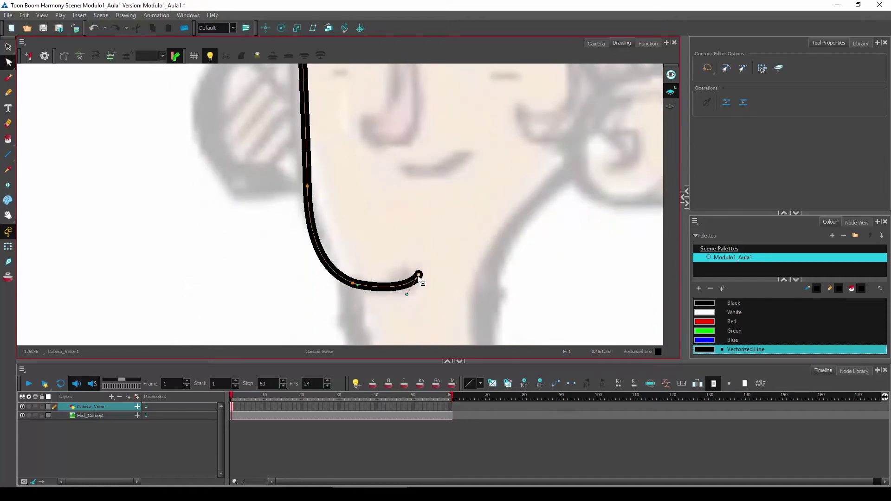
{"action": "left_click_drag", "start_coordinate": [403, 286], "coordinate": [392, 294]}
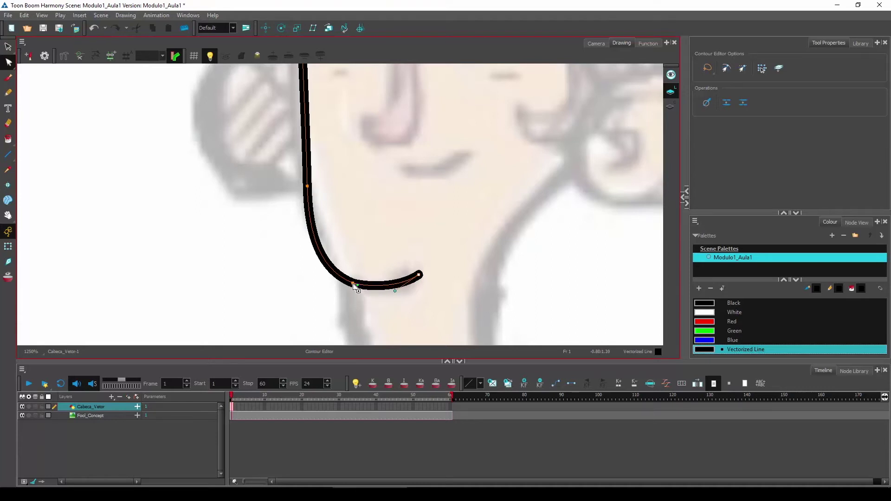
{"action": "left_click", "coordinate": [376, 255]}
Draw the front neck line with the Pencil tool, from under the chin down to the shirt collar.
{"action": "scroll", "coordinate": [418, 213], "scroll_direction": "down", "scroll_amount": 3}
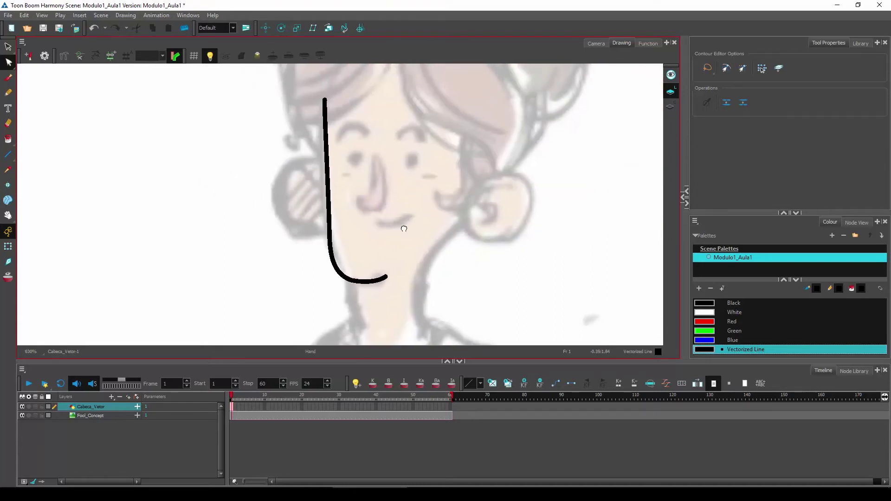
{"action": "left_click", "coordinate": [8, 93]}
{"action": "left_click_drag", "start_coordinate": [504, 259], "coordinate": [464, 191]}
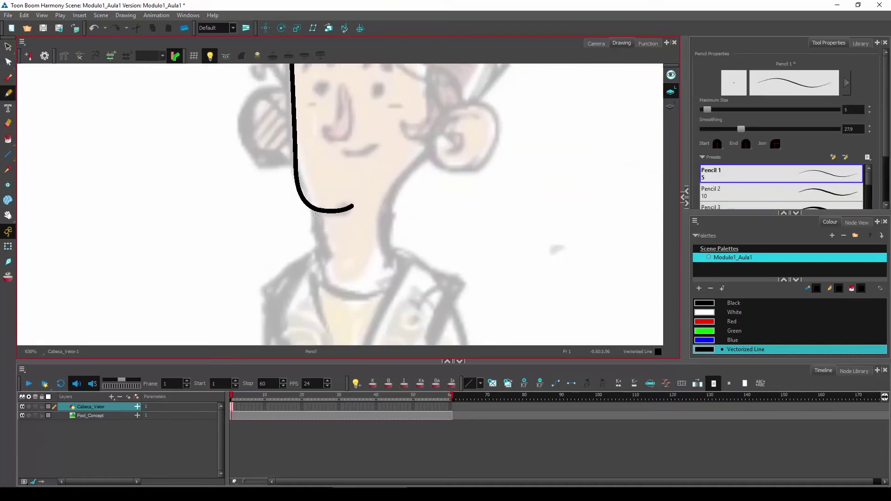
{"action": "left_click_drag", "start_coordinate": [317, 233], "coordinate": [320, 277]}
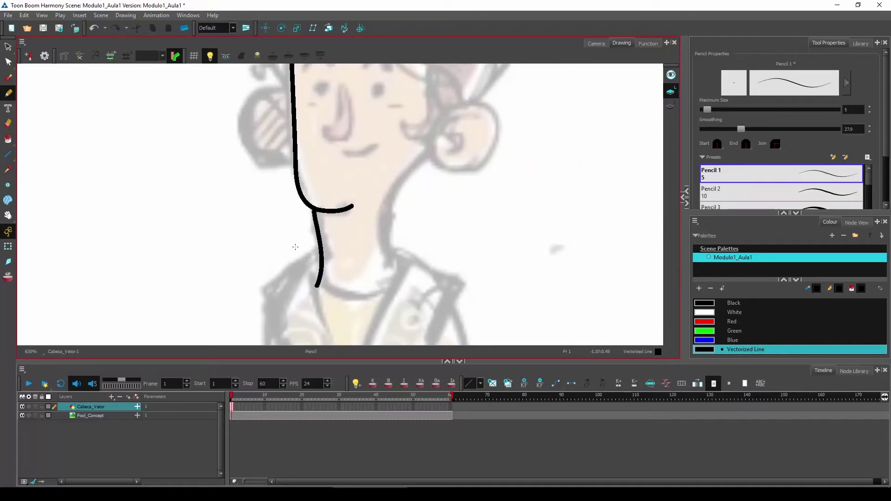
Move the neck line's upper endpoint onto the chin curve with the Contour Editor so that the two lines join.
{"action": "left_click", "coordinate": [8, 61]}
{"action": "left_click", "coordinate": [318, 226]}
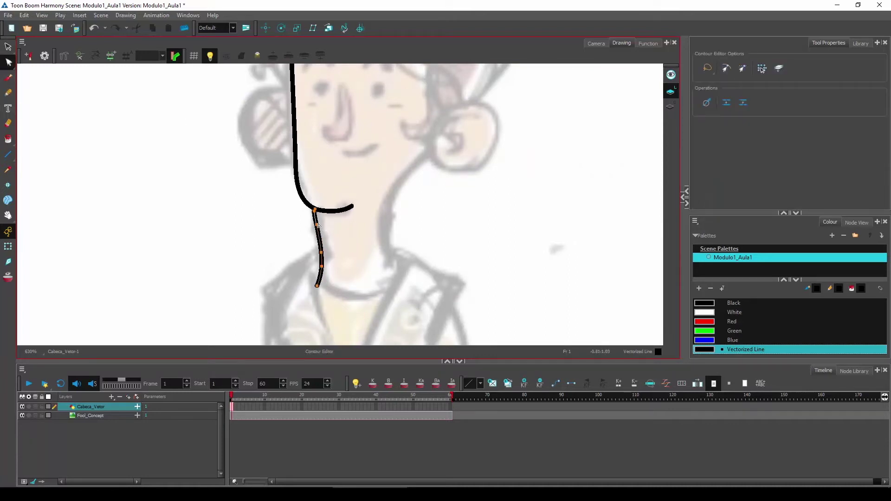
{"action": "scroll", "coordinate": [317, 226], "scroll_direction": "up", "scroll_amount": 5}
{"action": "left_click", "coordinate": [310, 191]}
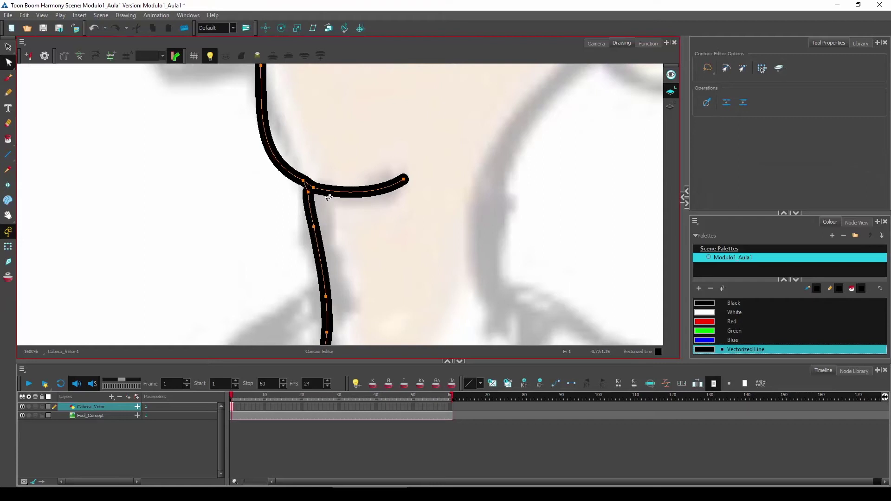
{"action": "left_click", "coordinate": [308, 192]}
{"action": "left_click_drag", "start_coordinate": [308, 192], "coordinate": [312, 186]}
{"action": "scroll", "coordinate": [361, 211], "scroll_direction": "down", "scroll_amount": 5}
{"action": "left_click", "coordinate": [463, 225]}
Draw the mouth as one short curved Pencil stroke over the reference's smile.
{"action": "mouse_move", "coordinate": [464, 224]}
{"action": "left_mouse_down"}
{"action": "mouse_move", "coordinate": [414, 225]}
{"action": "mouse_move", "coordinate": [439, 330]}
{"action": "left_mouse_up"}
{"action": "left_click_drag", "start_coordinate": [393, 114], "coordinate": [404, 74]}
{"action": "left_click_drag", "start_coordinate": [407, 205], "coordinate": [420, 230]}
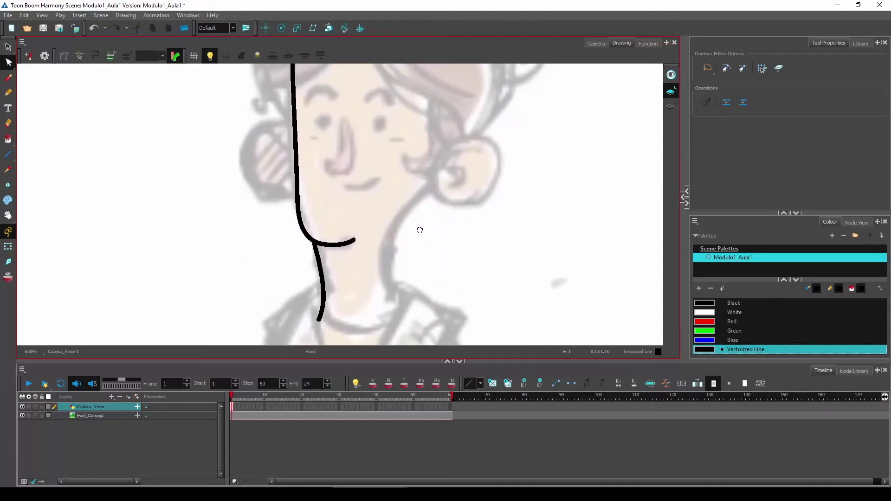
{"action": "left_click_drag", "start_coordinate": [414, 165], "coordinate": [399, 216]}
{"action": "scroll", "coordinate": [416, 181], "scroll_direction": "down", "scroll_amount": 2}
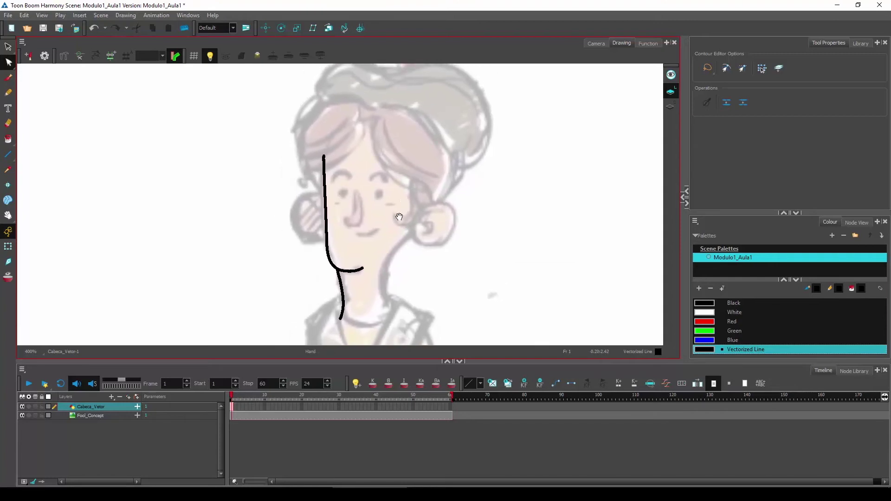
{"action": "left_click_drag", "start_coordinate": [424, 181], "coordinate": [417, 172]}
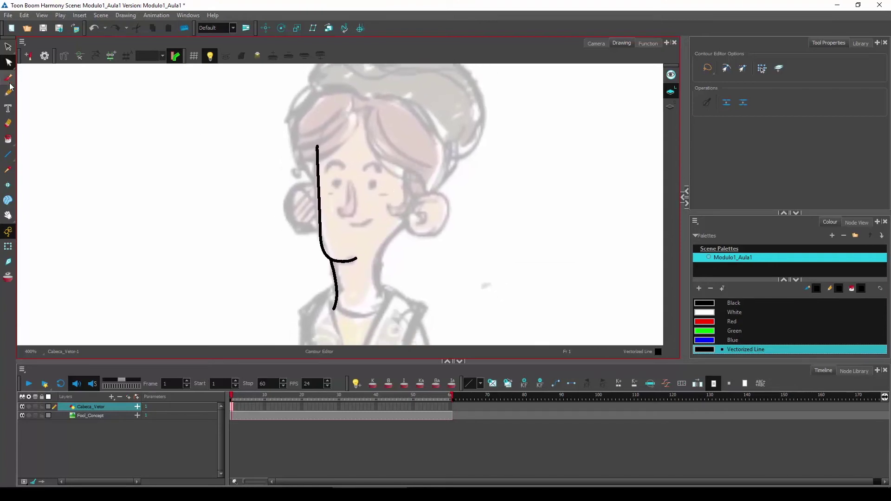
{"action": "key", "text": "alt+/"}
{"action": "scroll", "coordinate": [370, 173], "scroll_direction": "up", "scroll_amount": 2}
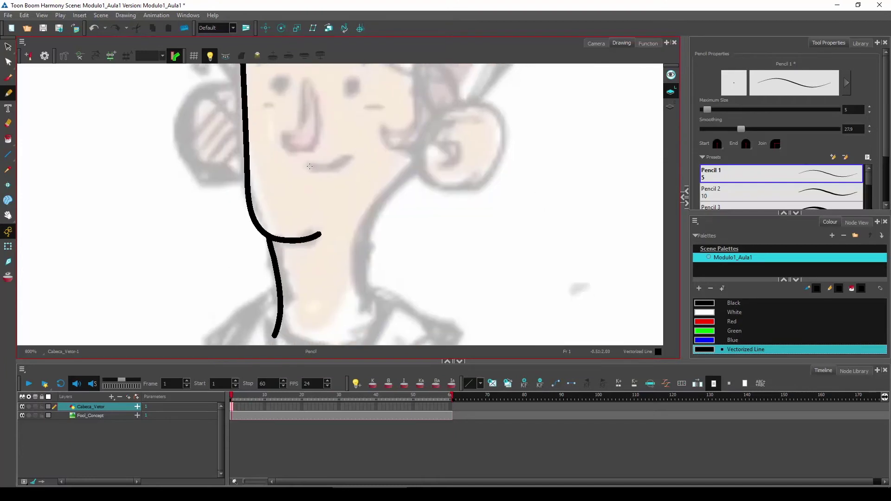
{"action": "left_click_drag", "start_coordinate": [308, 167], "coordinate": [349, 161]}
Select the mouth stroke with the Contour Editor to display its contour points up close.
{"action": "left_click_drag", "start_coordinate": [403, 232], "coordinate": [388, 219]}
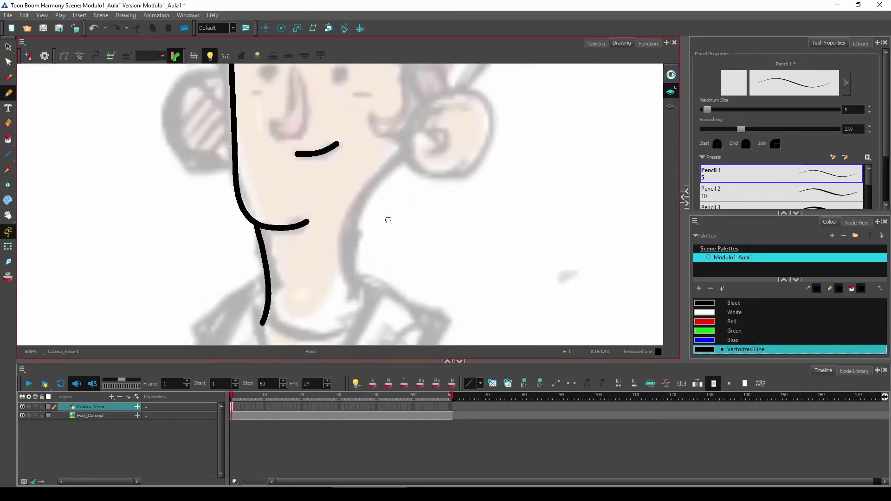
{"action": "key", "text": "alt+q"}
{"action": "scroll", "coordinate": [362, 146], "scroll_direction": "up", "scroll_amount": 2}
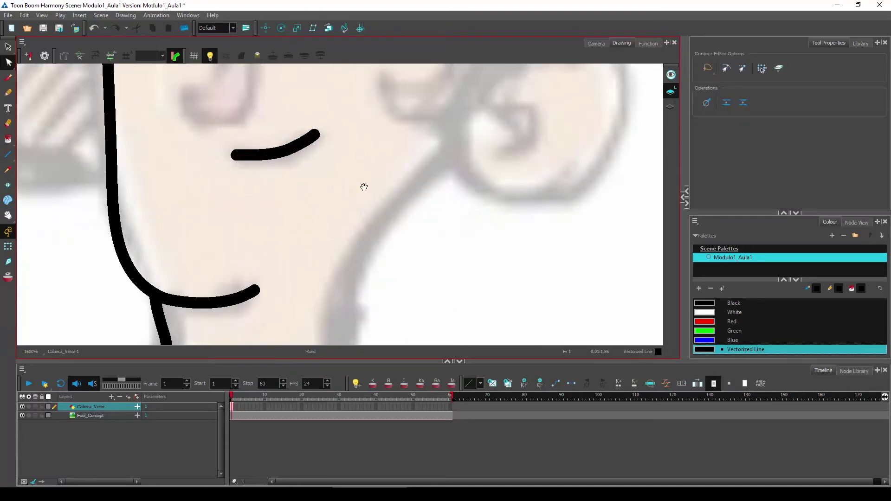
{"action": "left_click_drag", "start_coordinate": [362, 187], "coordinate": [376, 199]}
{"action": "left_click", "coordinate": [313, 177]}
{"action": "scroll", "coordinate": [312, 181], "scroll_direction": "up", "scroll_amount": 1}
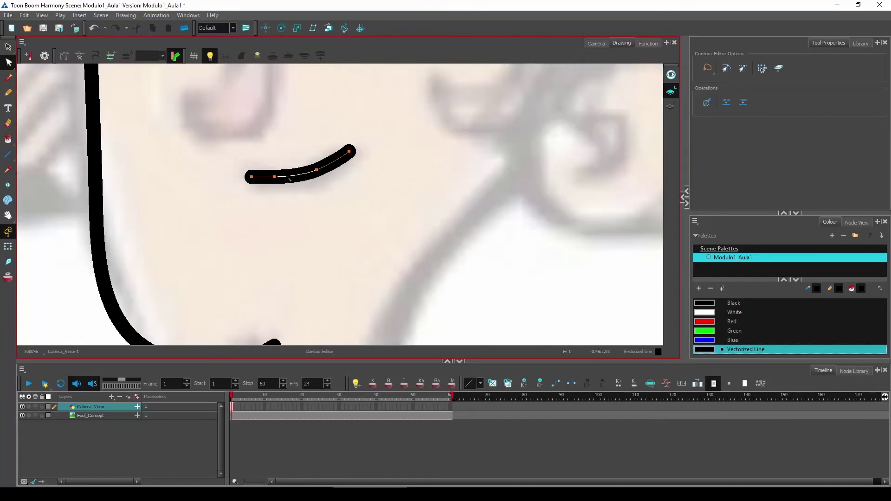
{"action": "left_click_drag", "start_coordinate": [277, 178], "coordinate": [279, 182]}
{"action": "key", "text": "ctrl+z"}
{"action": "key", "text": "ctrl+z"}
Smooth the mouth stroke by adjusting its curve and deleting the intermediate contour points between its two ends.
{"action": "left_click_drag", "start_coordinate": [279, 178], "coordinate": [297, 178]}
{"action": "left_click", "coordinate": [412, 140]}
{"action": "left_click", "coordinate": [318, 174]}
{"action": "key", "text": "Delete"}
{"action": "left_click", "coordinate": [422, 177]}
Draw the nose outline in one size 4.2 Pencil stroke, down the bridge, around the tip and back up the other side.
{"action": "scroll", "coordinate": [421, 190], "scroll_direction": "down", "scroll_amount": 2}
{"action": "left_click_drag", "start_coordinate": [421, 190], "coordinate": [441, 259]}
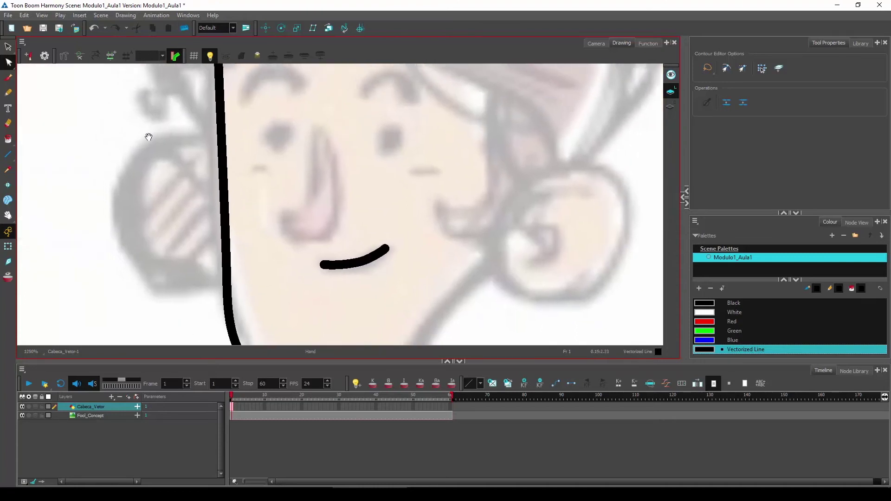
{"action": "key", "text": "alt+slash"}
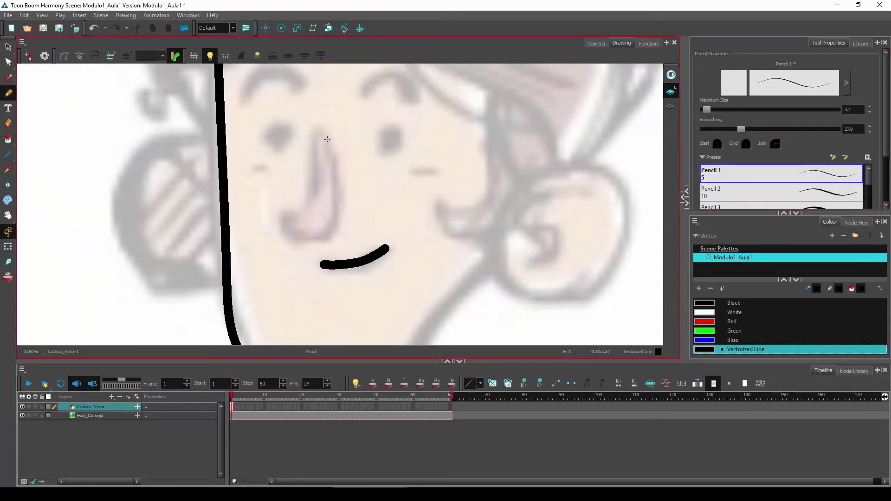
{"action": "mouse_move", "coordinate": [317, 134]}
{"action": "left_mouse_down"}
{"action": "mouse_move", "coordinate": [311, 192]}
{"action": "mouse_move", "coordinate": [280, 210]}
{"action": "mouse_move", "coordinate": [302, 225]}
{"action": "mouse_move", "coordinate": [331, 216]}
{"action": "mouse_move", "coordinate": [330, 123]}
{"action": "left_mouse_up"}
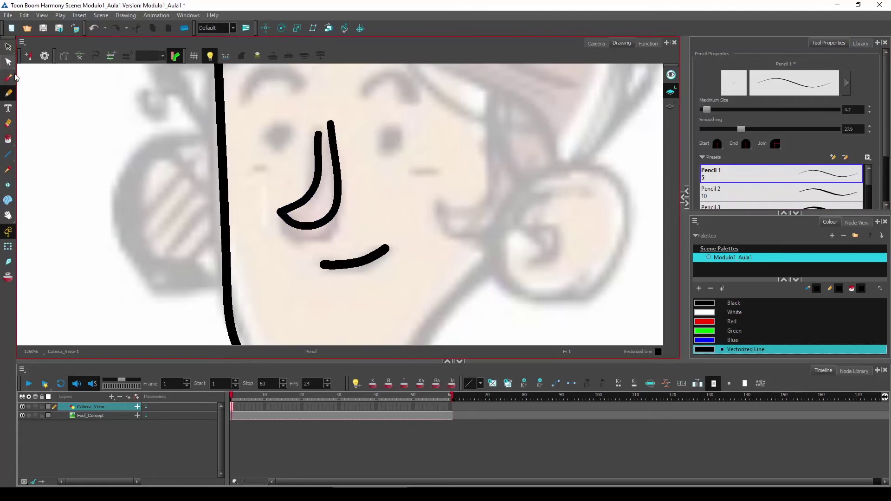
Move the nose outline's tip and adjoining underside point down with the Contour Editor to match the reference.
{"action": "scroll", "coordinate": [393, 175], "scroll_direction": "down", "scroll_amount": 2}
{"action": "scroll", "coordinate": [354, 191], "scroll_direction": "up", "scroll_amount": 2}
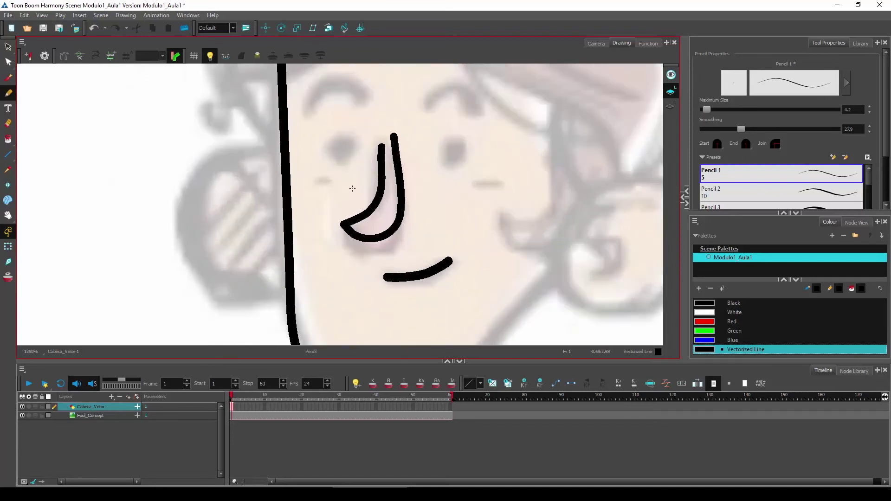
{"action": "left_click", "coordinate": [7, 62]}
{"action": "scroll", "coordinate": [394, 149], "scroll_direction": "up", "scroll_amount": 1}
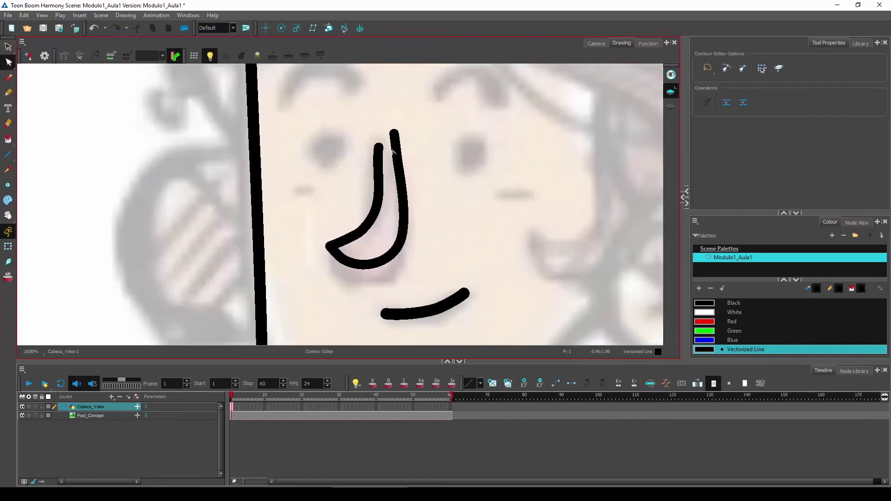
{"action": "left_click", "coordinate": [361, 232]}
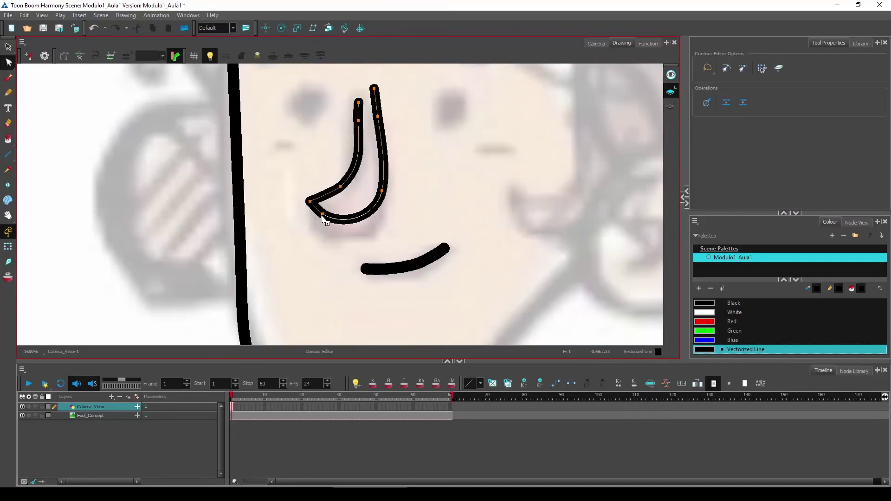
{"action": "left_click_drag", "start_coordinate": [324, 227], "coordinate": [307, 220]}
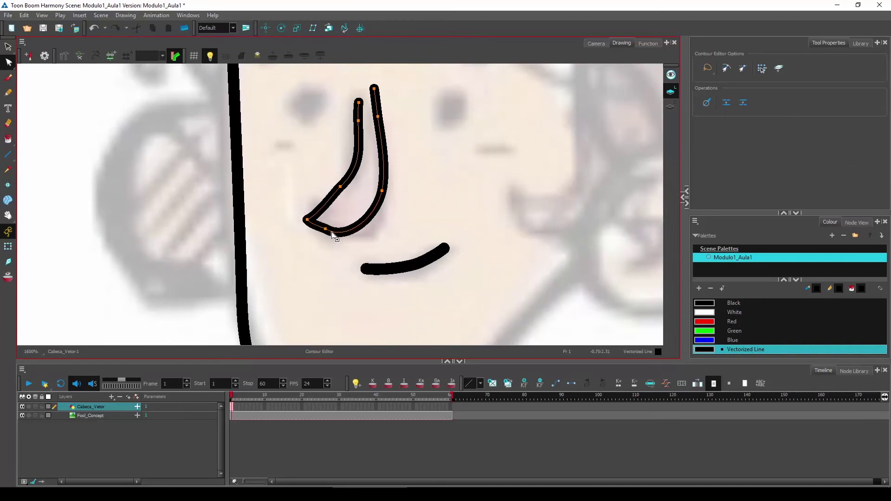
Adjust the Bezier handle of the contour point above the nose tip to reshape the curve of the bridge.
{"action": "left_click", "coordinate": [353, 211]}
{"action": "left_click", "coordinate": [342, 192]}
{"action": "left_click_drag", "start_coordinate": [342, 189], "coordinate": [357, 177]}
{"action": "left_click", "coordinate": [345, 190]}
Level the nose outline's two upper ends and delete the extra contour point just below each of them.
{"action": "left_click", "coordinate": [437, 149]}
{"action": "left_click_drag", "start_coordinate": [423, 145], "coordinate": [412, 166]}
{"action": "left_click", "coordinate": [366, 121]}
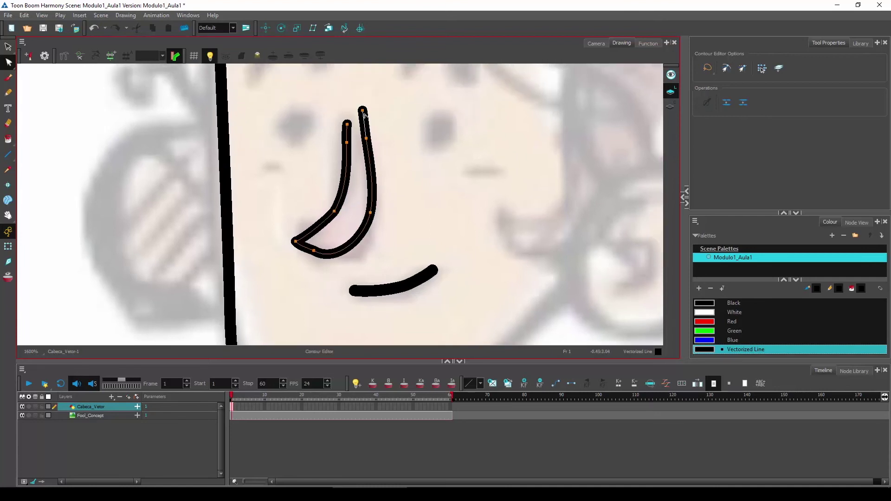
{"action": "mouse_move", "coordinate": [363, 111]}
{"action": "left_mouse_down"}
{"action": "mouse_move", "coordinate": [370, 138]}
{"action": "mouse_move", "coordinate": [368, 124]}
{"action": "mouse_move", "coordinate": [349, 132]}
{"action": "left_mouse_up"}
{"action": "key", "text": "Delete"}
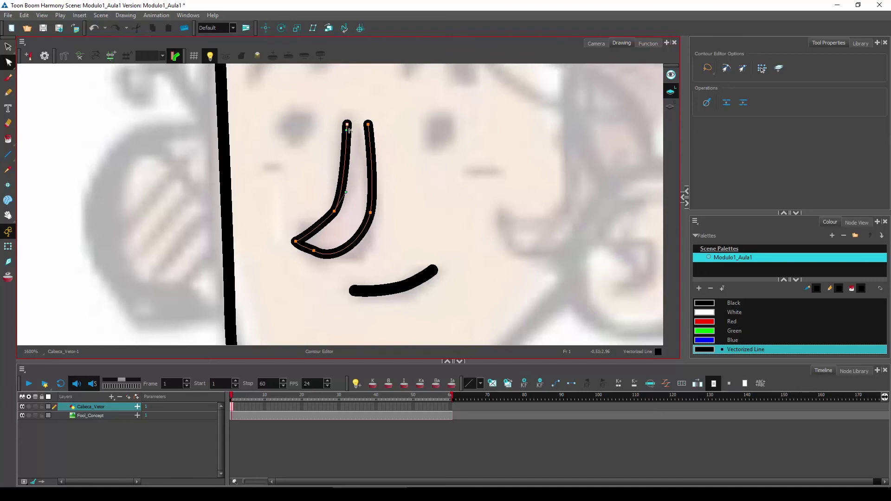
Move the contour point on the nose's underside farther right, away from the tip, to match the reference.
{"action": "left_click", "coordinate": [348, 136]}
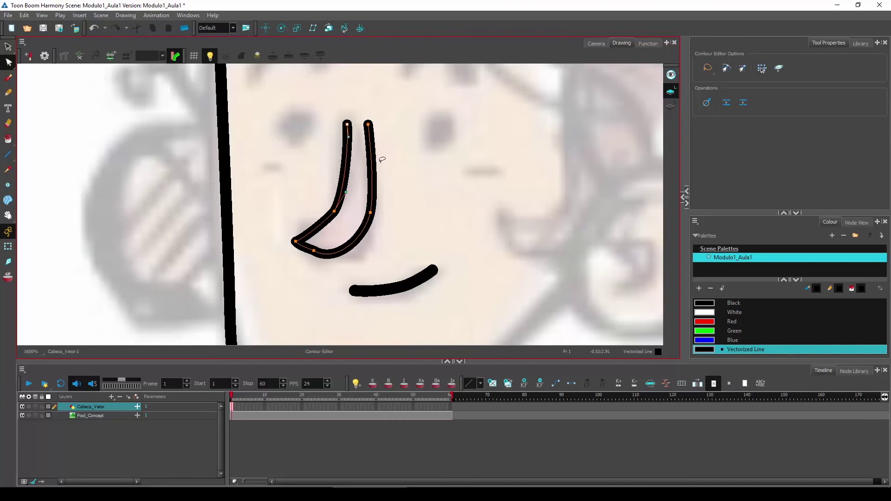
{"action": "left_click", "coordinate": [313, 251]}
{"action": "left_click_drag", "start_coordinate": [337, 266], "coordinate": [320, 257]}
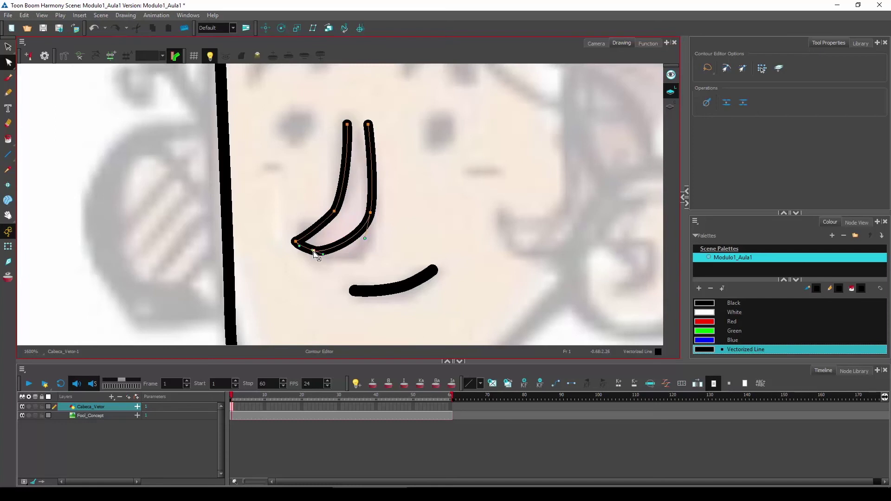
{"action": "key", "text": "Delete"}
{"action": "key", "text": "ctrl+z"}
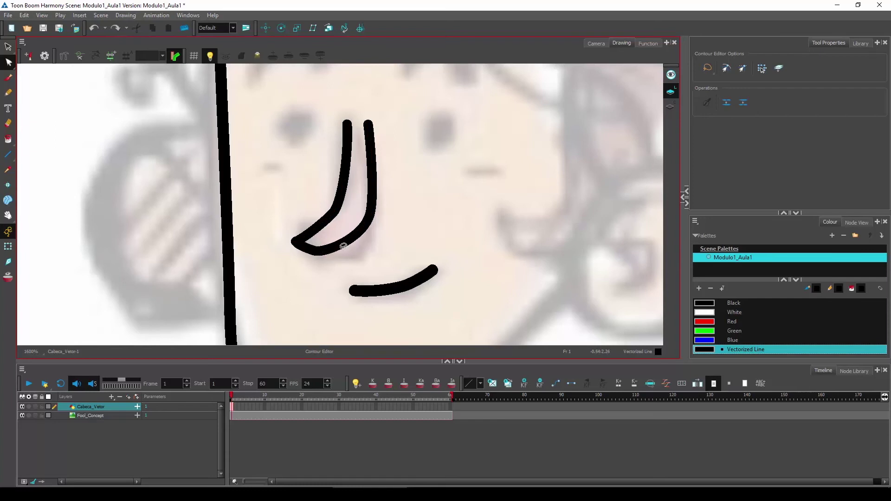
{"action": "left_click", "coordinate": [324, 254]}
{"action": "left_click_drag", "start_coordinate": [339, 254], "coordinate": [338, 256]}
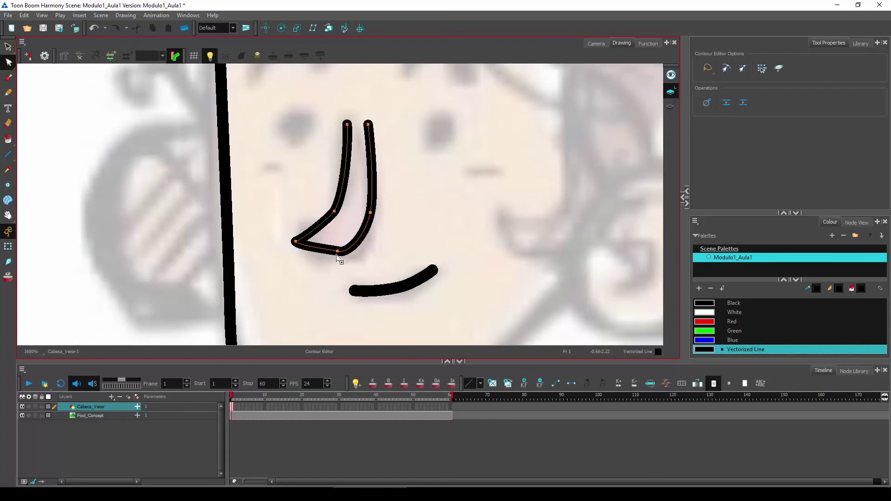
Bend the nose's bottom segment between the tip and the underside point into a rounded curve.
{"action": "left_click", "coordinate": [296, 246]}
{"action": "left_click", "coordinate": [362, 256]}
{"action": "left_click", "coordinate": [341, 256]}
{"action": "left_click_drag", "start_coordinate": [336, 252], "coordinate": [329, 255]}
{"action": "left_click", "coordinate": [347, 256]}
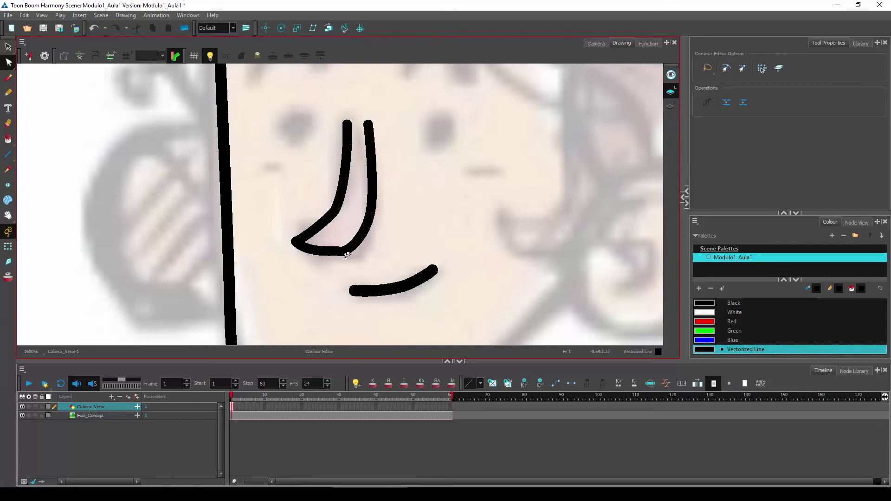
{"action": "left_click", "coordinate": [348, 255]}
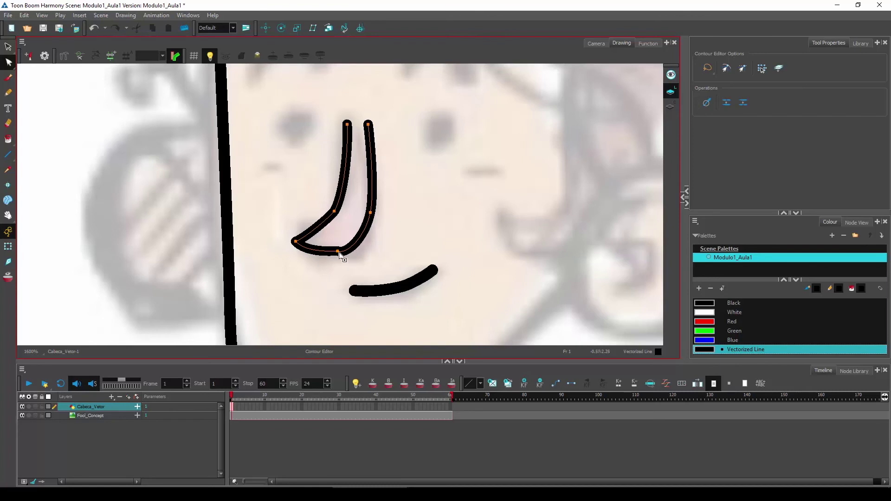
{"action": "left_click", "coordinate": [423, 224]}
Draw both eyes as solid black ovals over the reference with the size 4.2 Pencil.
{"action": "scroll", "coordinate": [423, 225], "scroll_direction": "down", "scroll_amount": 3}
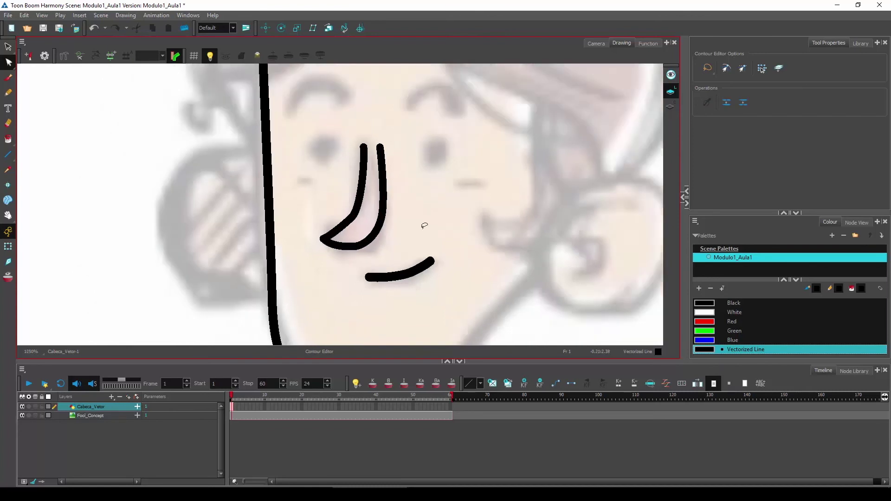
{"action": "scroll", "coordinate": [434, 210], "scroll_direction": "down", "scroll_amount": 3}
{"action": "scroll", "coordinate": [392, 226], "scroll_direction": "up", "scroll_amount": 1}
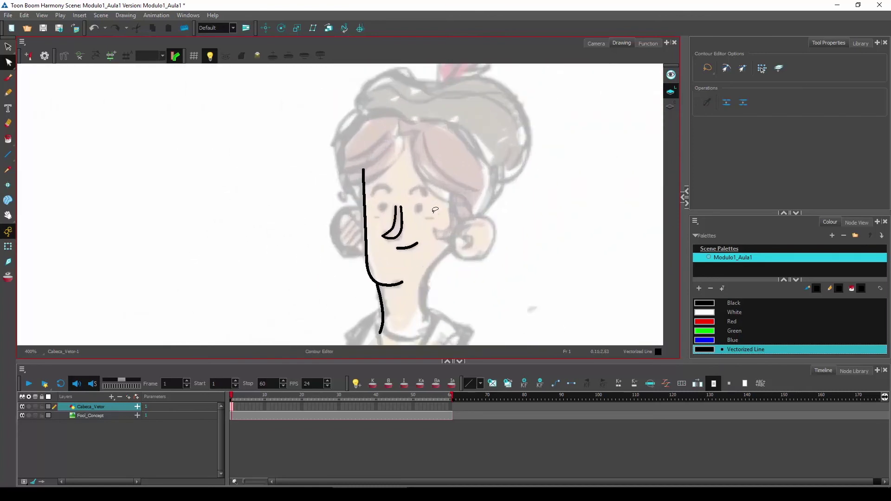
{"action": "scroll", "coordinate": [392, 225], "scroll_direction": "up", "scroll_amount": 3}
{"action": "scroll", "coordinate": [390, 224], "scroll_direction": "down", "scroll_amount": 2}
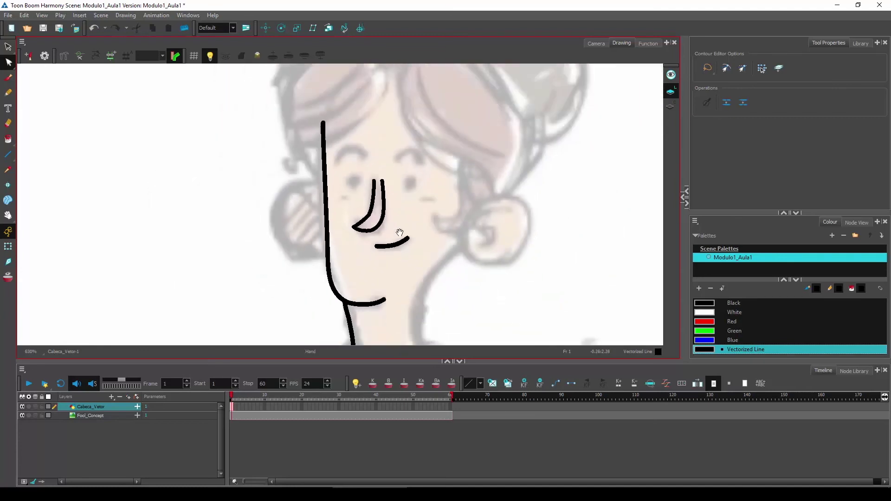
{"action": "left_click_drag", "start_coordinate": [395, 232], "coordinate": [372, 220]}
{"action": "left_click", "coordinate": [7, 93]}
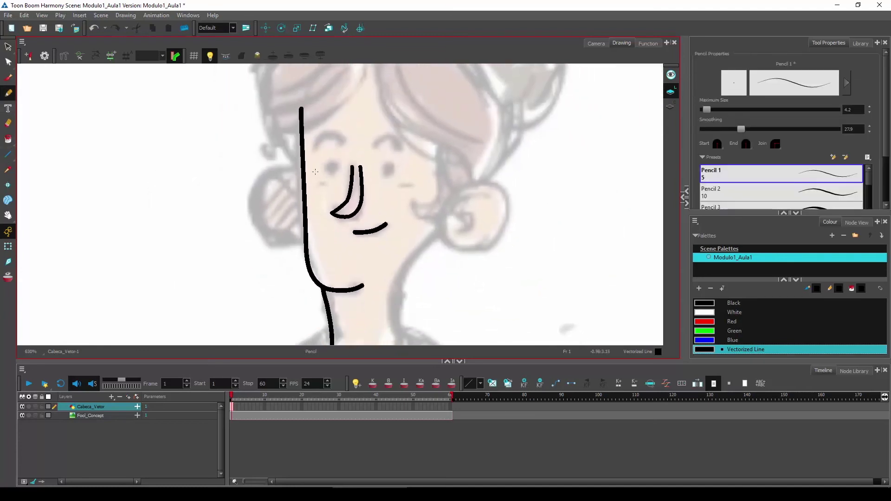
{"action": "scroll", "coordinate": [340, 174], "scroll_direction": "up", "scroll_amount": 2}
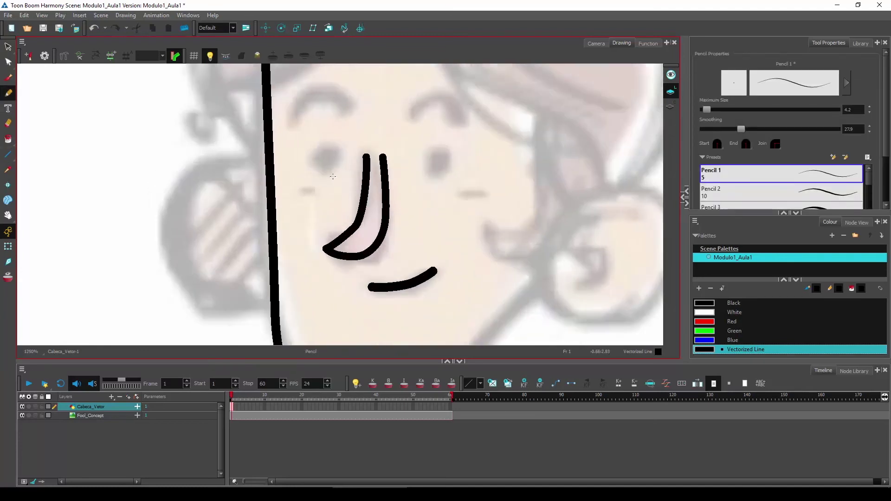
{"action": "left_click_drag", "start_coordinate": [325, 156], "coordinate": [326, 154]}
{"action": "mouse_move", "coordinate": [433, 170]}
{"action": "left_mouse_down"}
{"action": "mouse_move", "coordinate": [439, 163]}
{"action": "mouse_move", "coordinate": [436, 171]}
{"action": "left_mouse_up"}
Draw the left eyebrow as a Pencil arc over the reference, undoing the first attempt and redrawing it narrower.
{"action": "scroll", "coordinate": [431, 182], "scroll_direction": "up", "scroll_amount": 1}
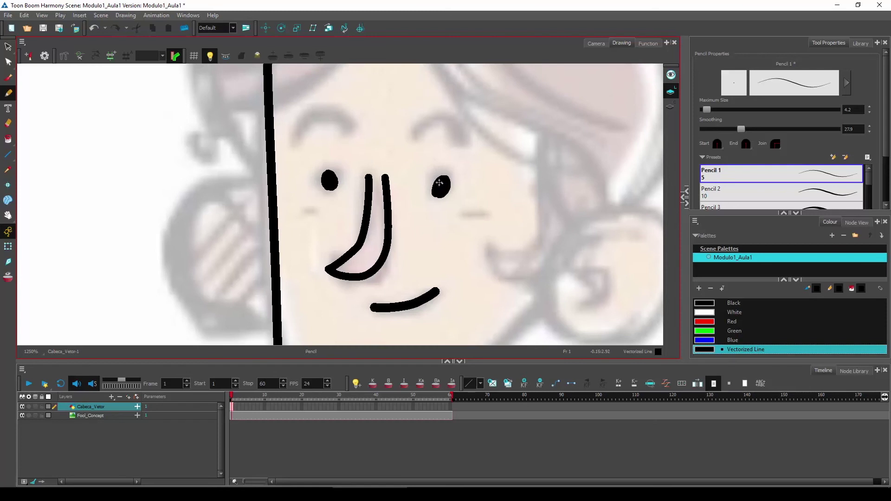
{"action": "left_click_drag", "start_coordinate": [364, 145], "coordinate": [368, 163]}
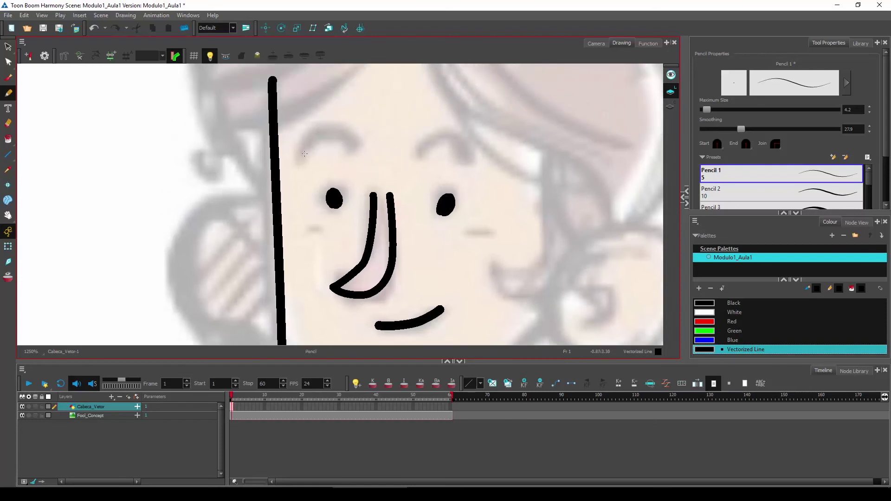
{"action": "mouse_move", "coordinate": [304, 154]}
{"action": "left_mouse_down"}
{"action": "mouse_move", "coordinate": [318, 140]}
{"action": "mouse_move", "coordinate": [344, 138]}
{"action": "mouse_move", "coordinate": [366, 157]}
{"action": "left_mouse_up"}
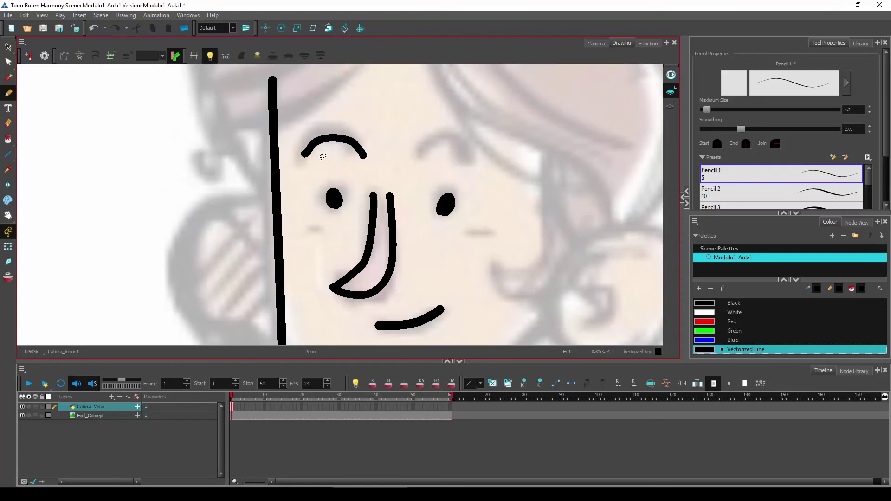
{"action": "key", "text": "ctrl+z"}
{"action": "mouse_move", "coordinate": [302, 156]}
{"action": "left_mouse_down"}
{"action": "mouse_move", "coordinate": [318, 137]}
{"action": "mouse_move", "coordinate": [336, 137]}
{"action": "mouse_move", "coordinate": [354, 156]}
{"action": "left_mouse_up"}
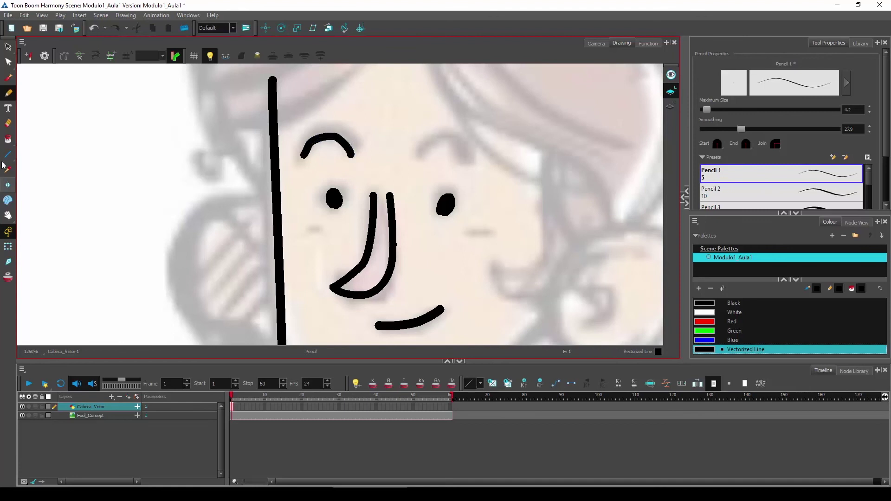
Delete the two intermediate contour points of the left eyebrow with the Contour Editor, keeping only its end points.
{"action": "left_click", "coordinate": [8, 62]}
{"action": "scroll", "coordinate": [300, 143], "scroll_direction": "up", "scroll_amount": 2}
{"action": "left_click", "coordinate": [372, 148]}
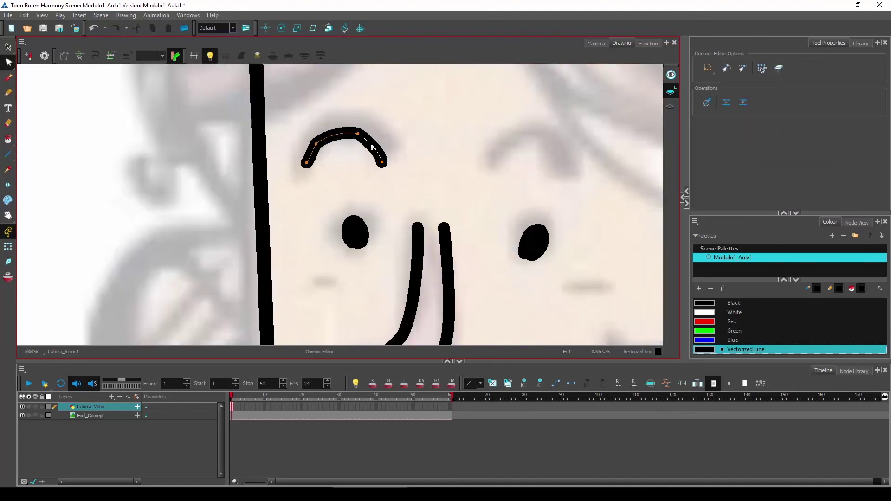
{"action": "left_click", "coordinate": [357, 134]}
{"action": "key", "text": "Delete"}
{"action": "left_click", "coordinate": [316, 144]}
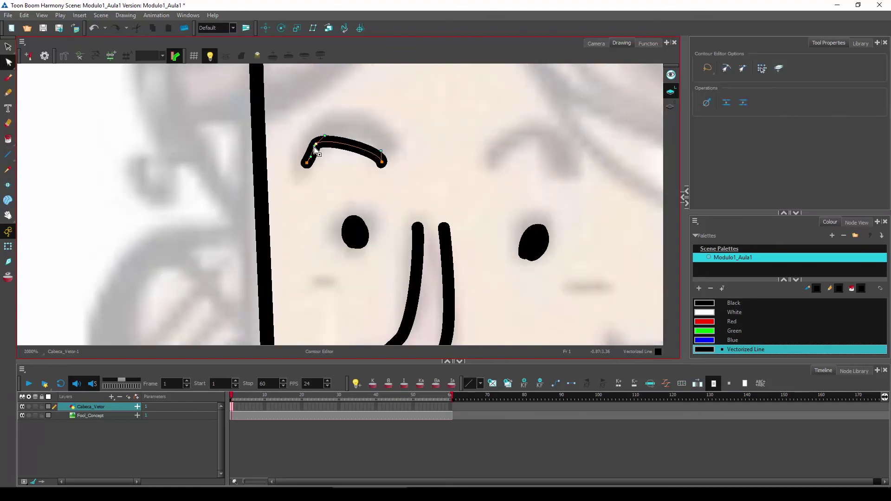
{"action": "key", "text": "Delete"}
Pull the left eyebrow's curve up into a smooth arch and raise its inner end slightly.
{"action": "left_click_drag", "start_coordinate": [306, 165], "coordinate": [347, 83]}
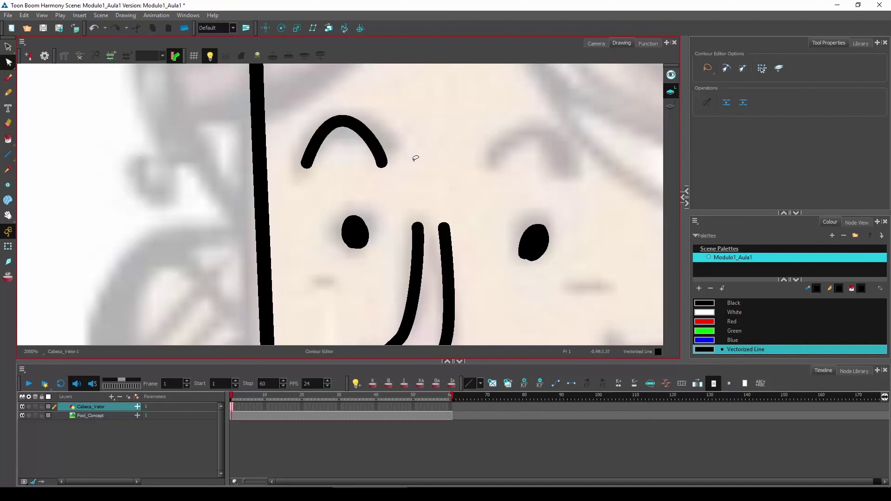
{"action": "left_click_drag", "start_coordinate": [382, 165], "coordinate": [385, 156]}
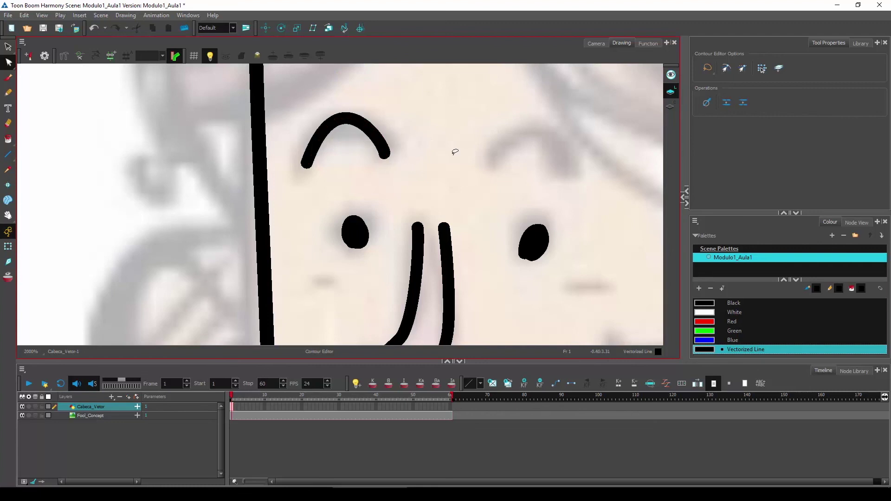
{"action": "left_click", "coordinate": [455, 149]}
Draw the right eyebrow as a single size 4.2 Pencil arc over the reference.
{"action": "left_click_drag", "start_coordinate": [510, 168], "coordinate": [305, 177]}
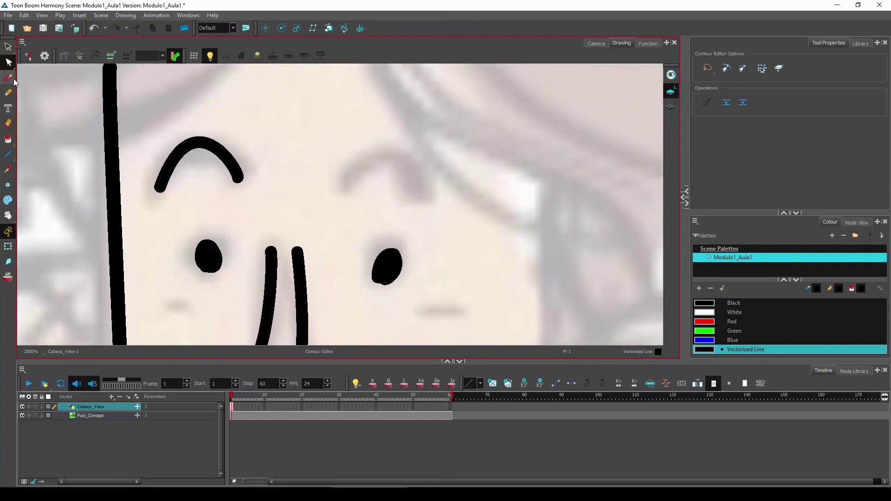
{"action": "key", "text": "alt+b"}
{"action": "left_click", "coordinate": [8, 92]}
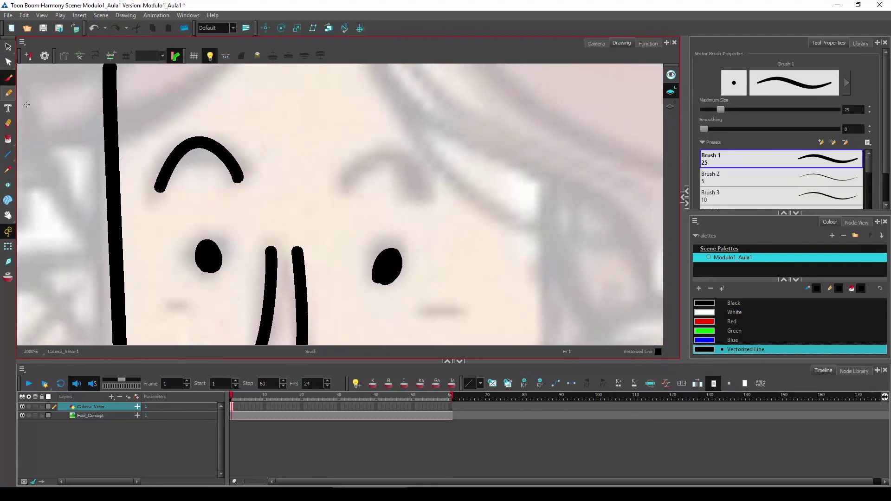
{"action": "mouse_move", "coordinate": [352, 181]}
{"action": "left_mouse_down"}
{"action": "mouse_move", "coordinate": [362, 165]}
{"action": "mouse_move", "coordinate": [391, 153]}
{"action": "mouse_move", "coordinate": [422, 175]}
{"action": "mouse_move", "coordinate": [429, 199]}
{"action": "left_mouse_up"}
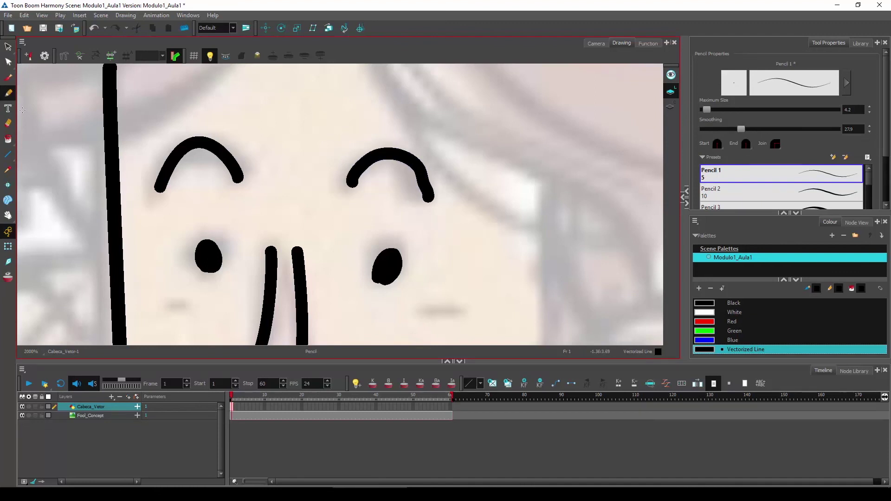
Delete the right eyebrow's four intermediate contour points and pull the remaining curve up into a smooth arch.
{"action": "left_click", "coordinate": [8, 62]}
{"action": "left_click", "coordinate": [357, 179]}
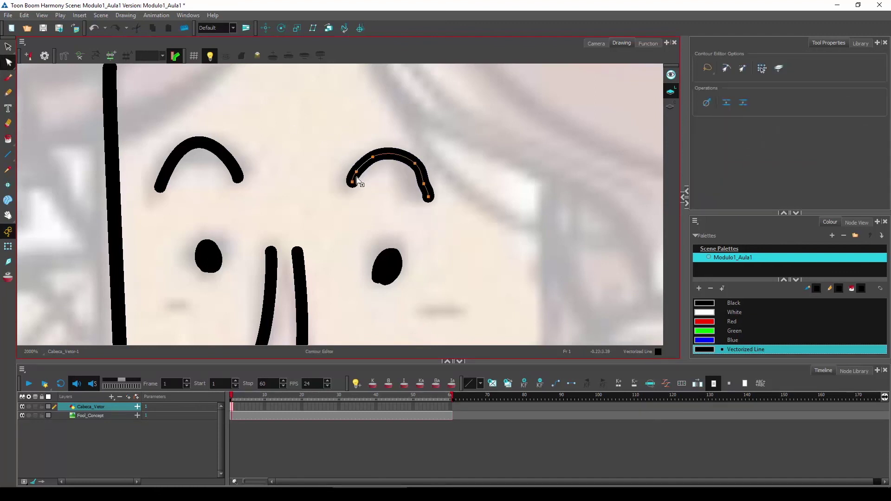
{"action": "left_click", "coordinate": [373, 158]}
{"action": "key", "text": "Delete"}
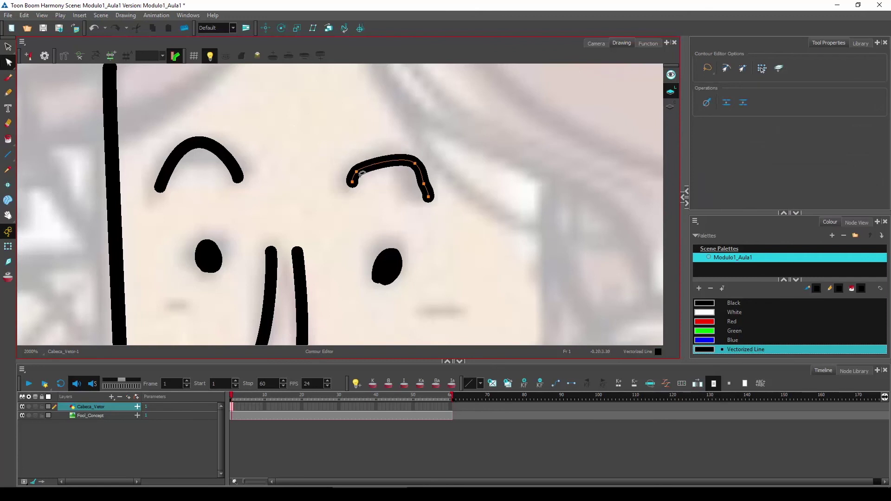
{"action": "key", "text": "Delete"}
{"action": "left_click", "coordinate": [423, 183]}
{"action": "key", "text": "Delete"}
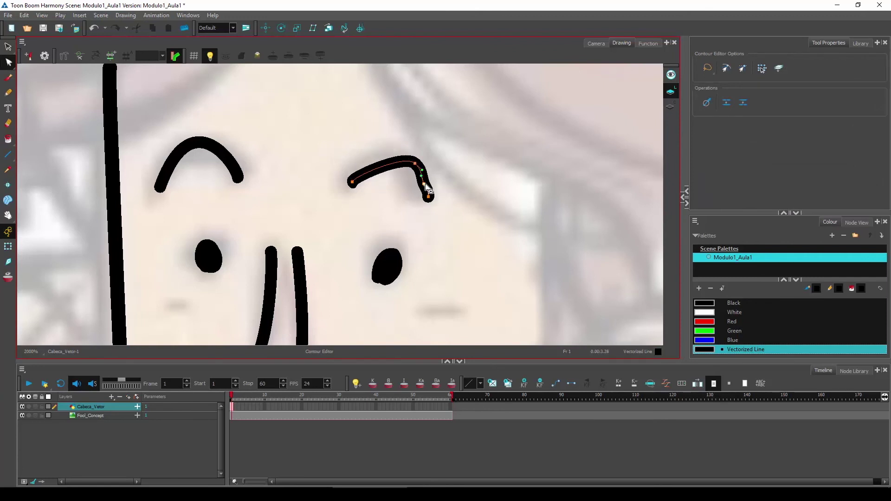
{"action": "left_click", "coordinate": [415, 164]}
{"action": "key", "text": "Delete"}
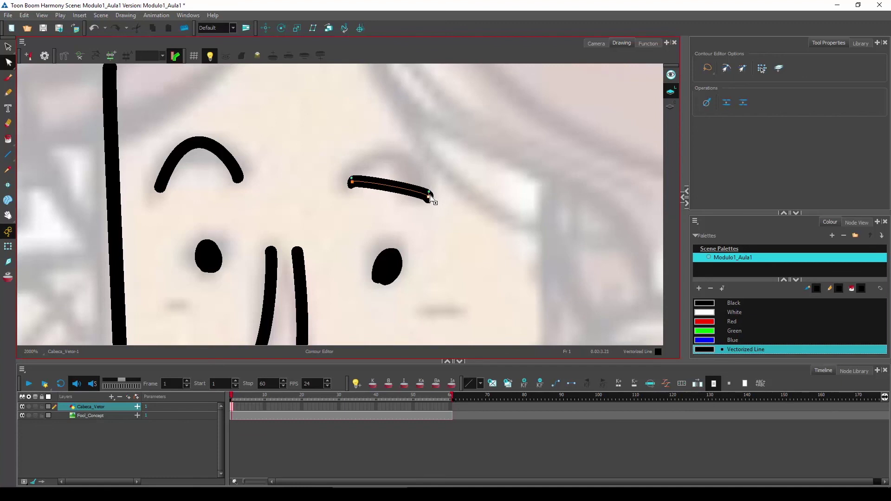
{"action": "left_click_drag", "start_coordinate": [394, 181], "coordinate": [401, 116]}
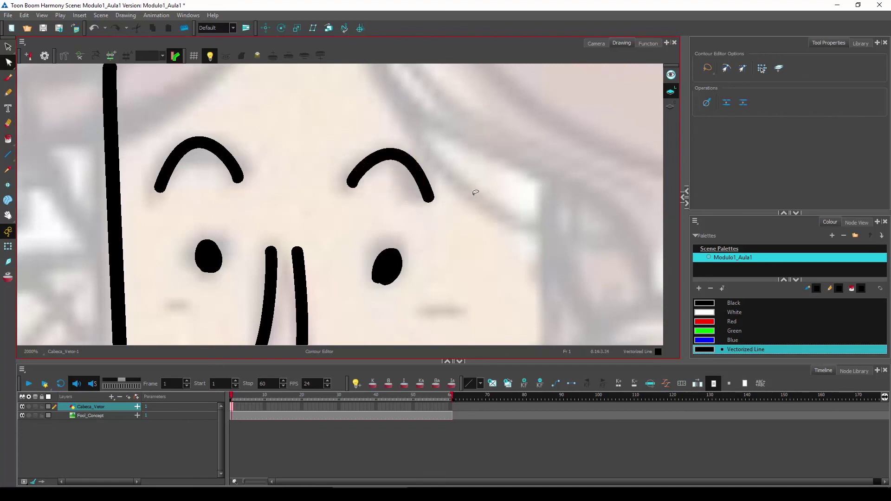
Toggle the Fool_Concept layer's visibility and leave it hidden to check the traced head lines on their own.
{"action": "scroll", "coordinate": [475, 193], "scroll_direction": "down", "scroll_amount": 5}
{"action": "scroll", "coordinate": [390, 183], "scroll_direction": "down", "scroll_amount": 2}
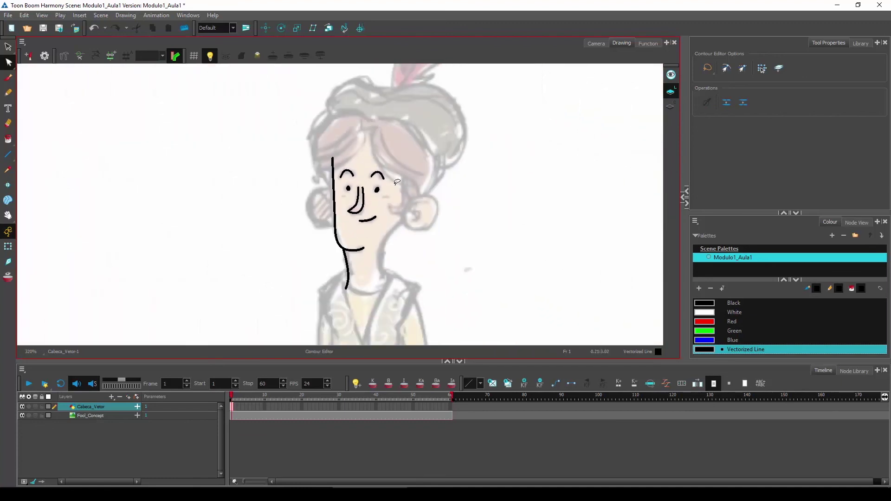
{"action": "left_click", "coordinate": [23, 416]}
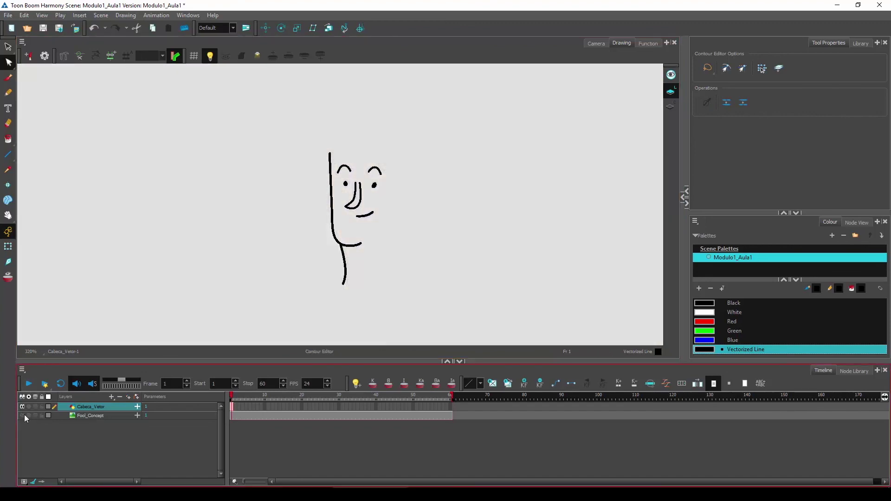
{"action": "left_click", "coordinate": [23, 414]}
{"action": "left_click", "coordinate": [23, 414]}
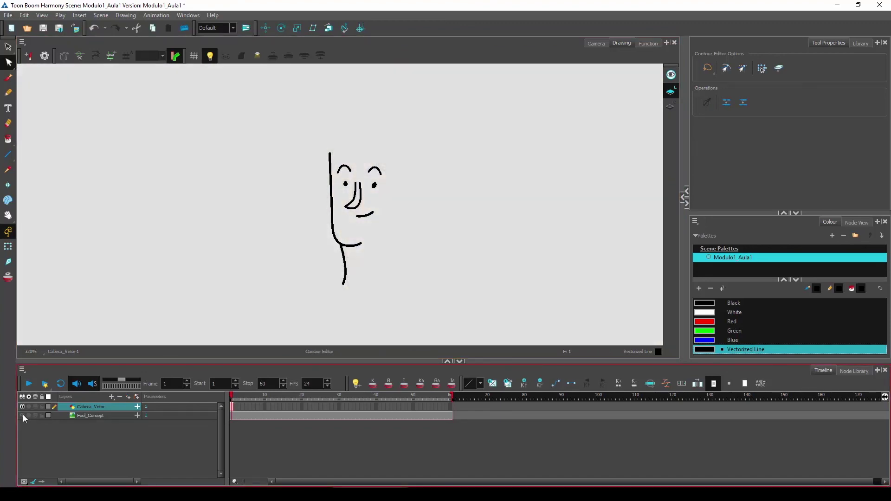